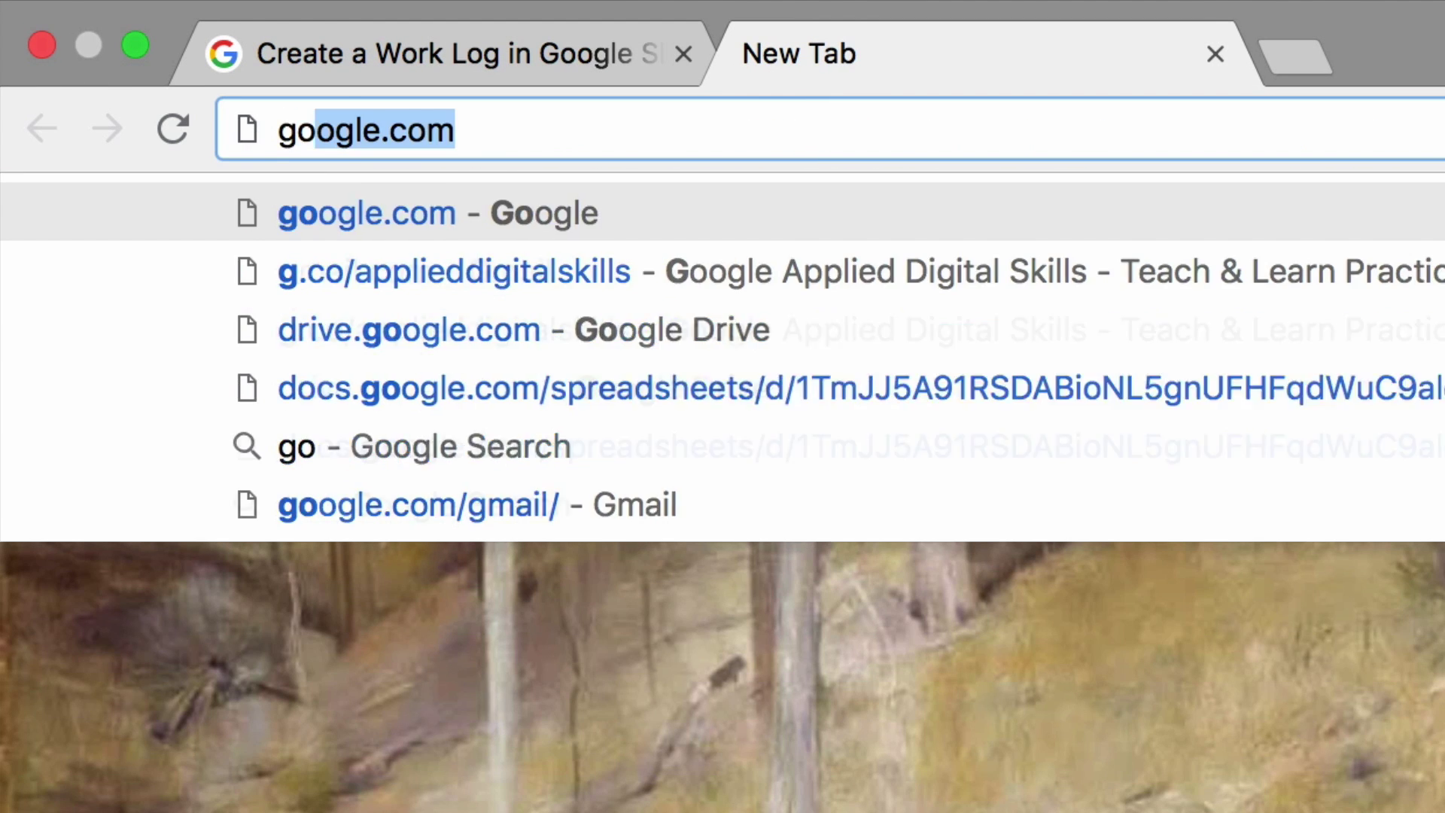
- Open Google Drive from the Google homepage and start a new spreadsheet from a template
key(Return)
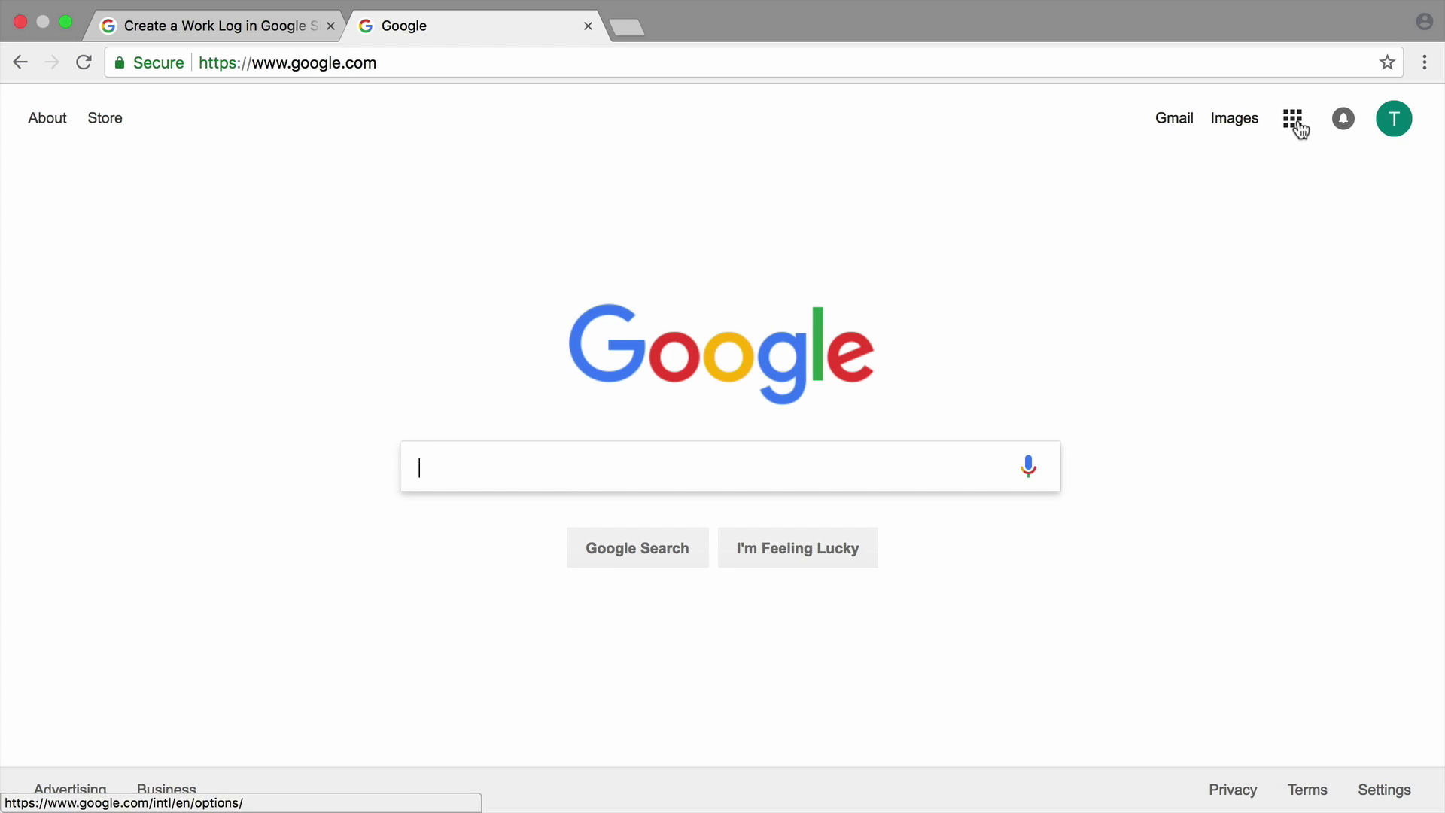
click(1292, 118)
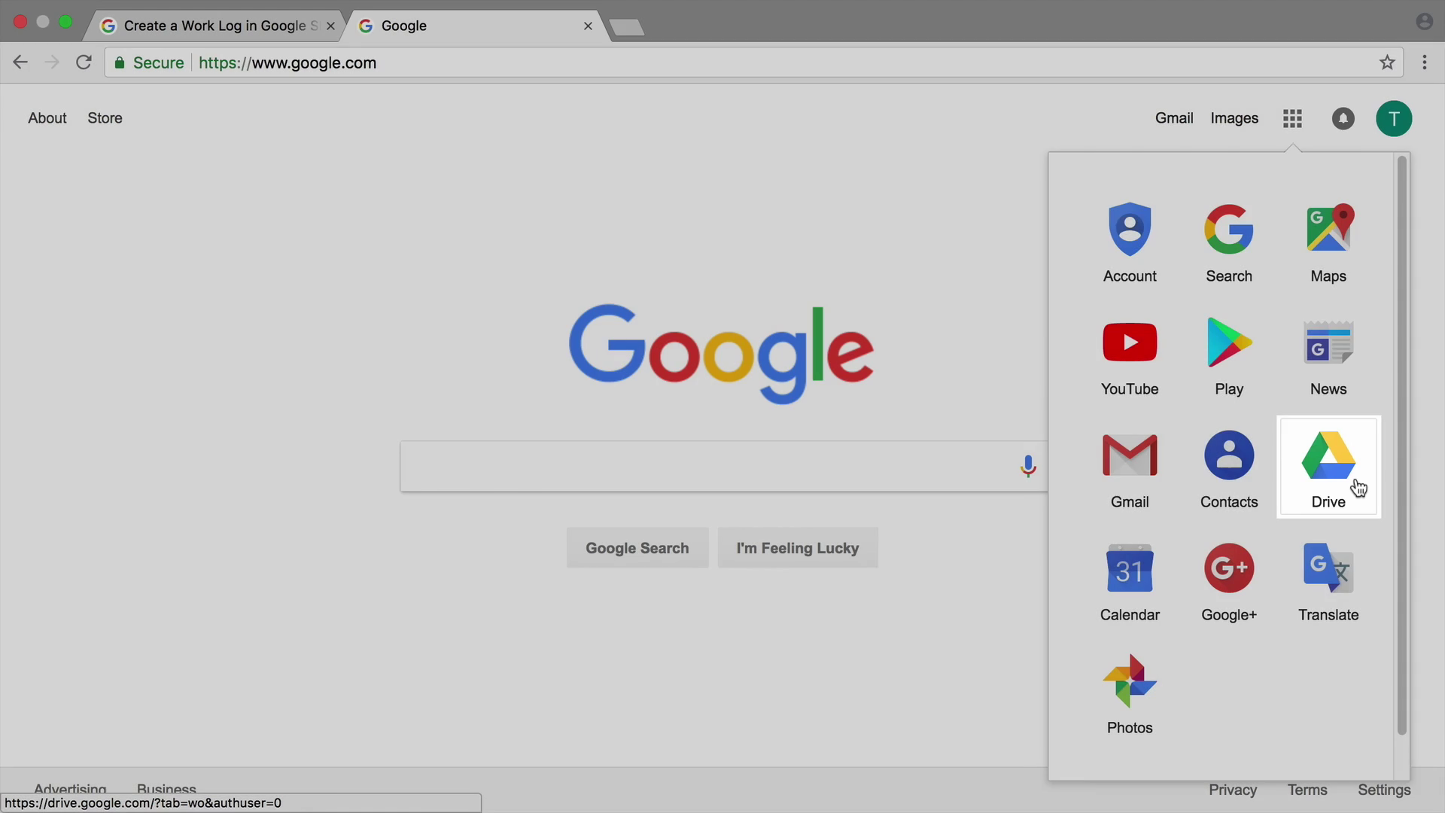
click(1359, 486)
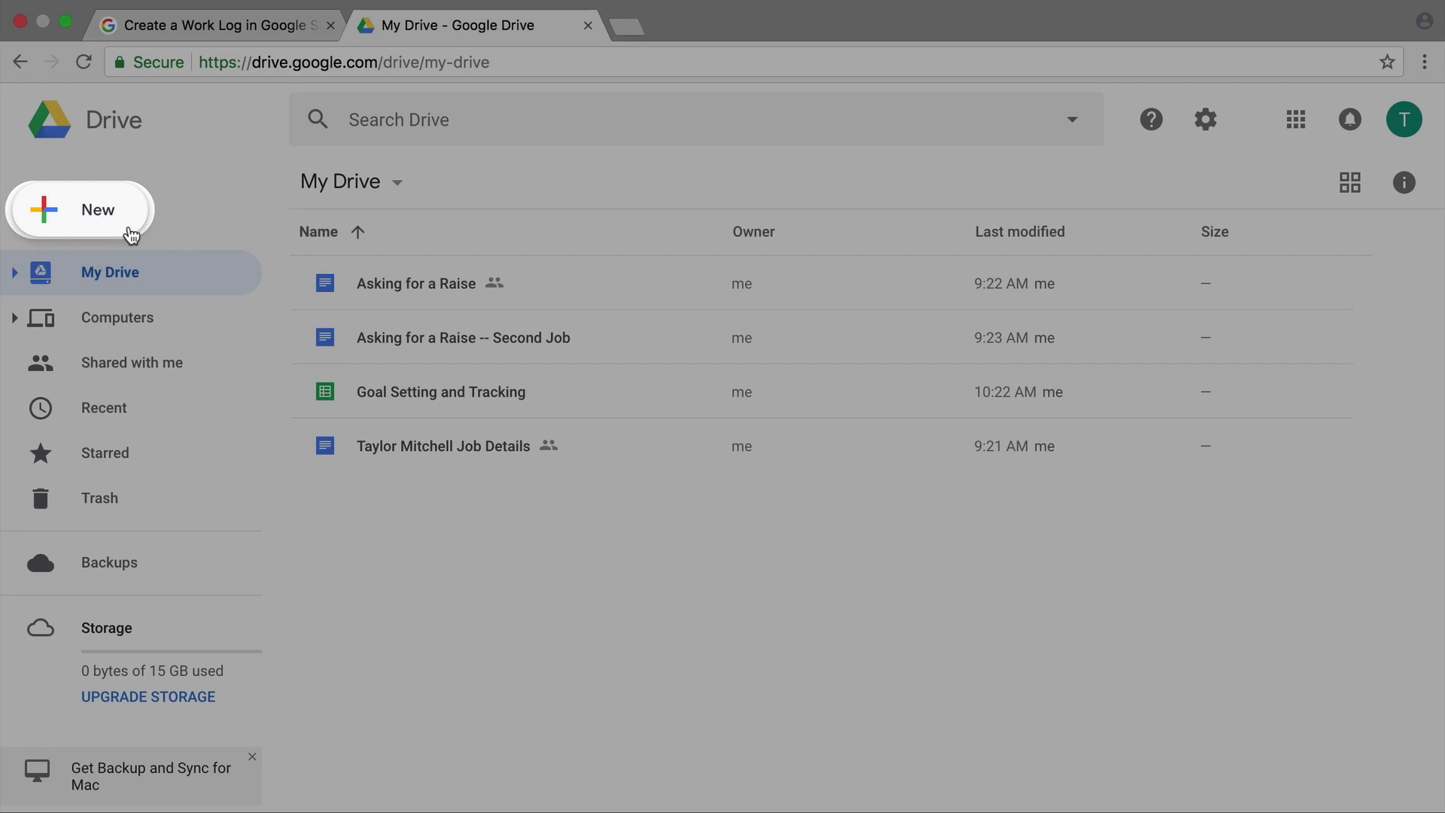
click(130, 232)
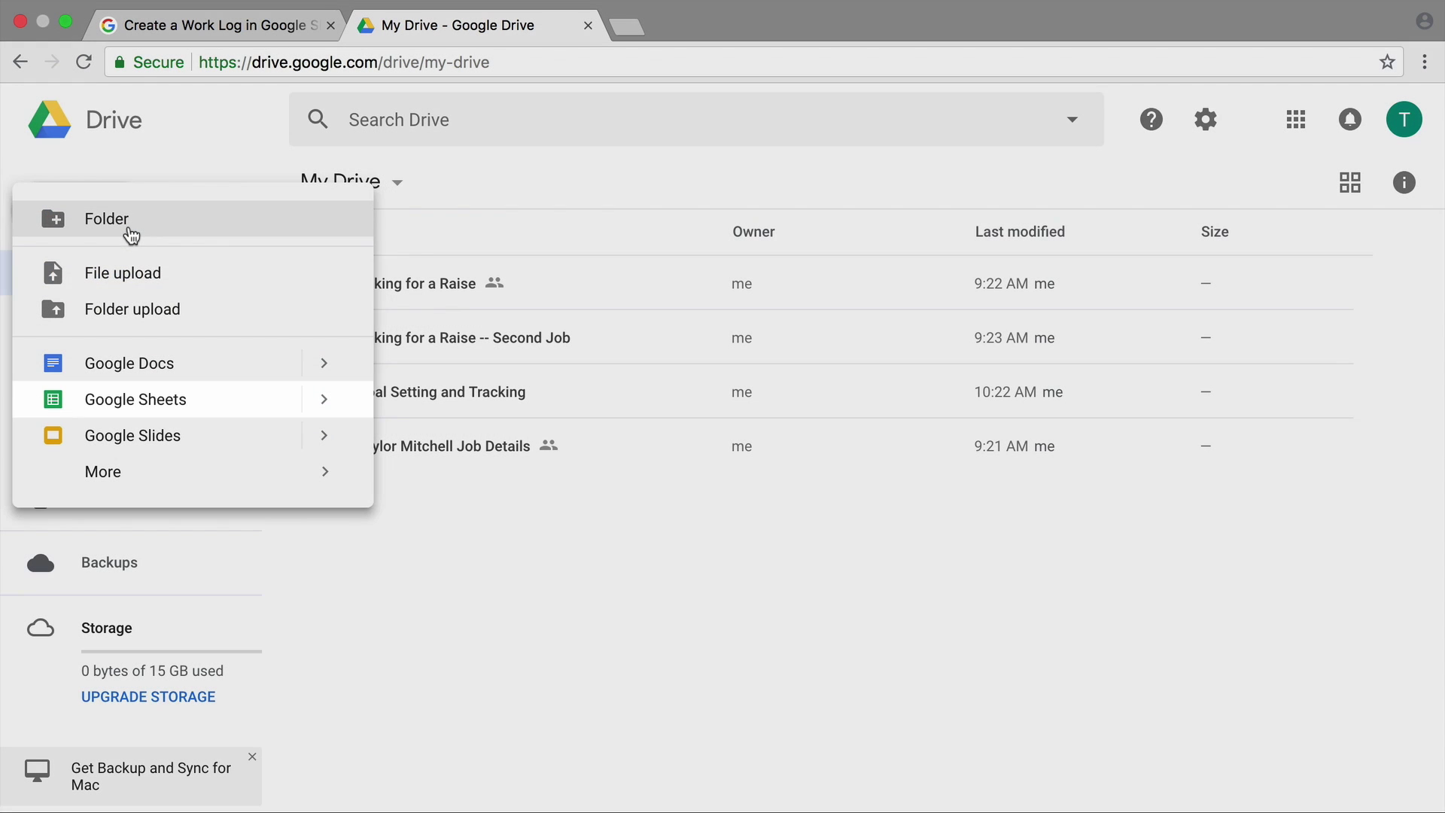
mouse_move(323, 399)
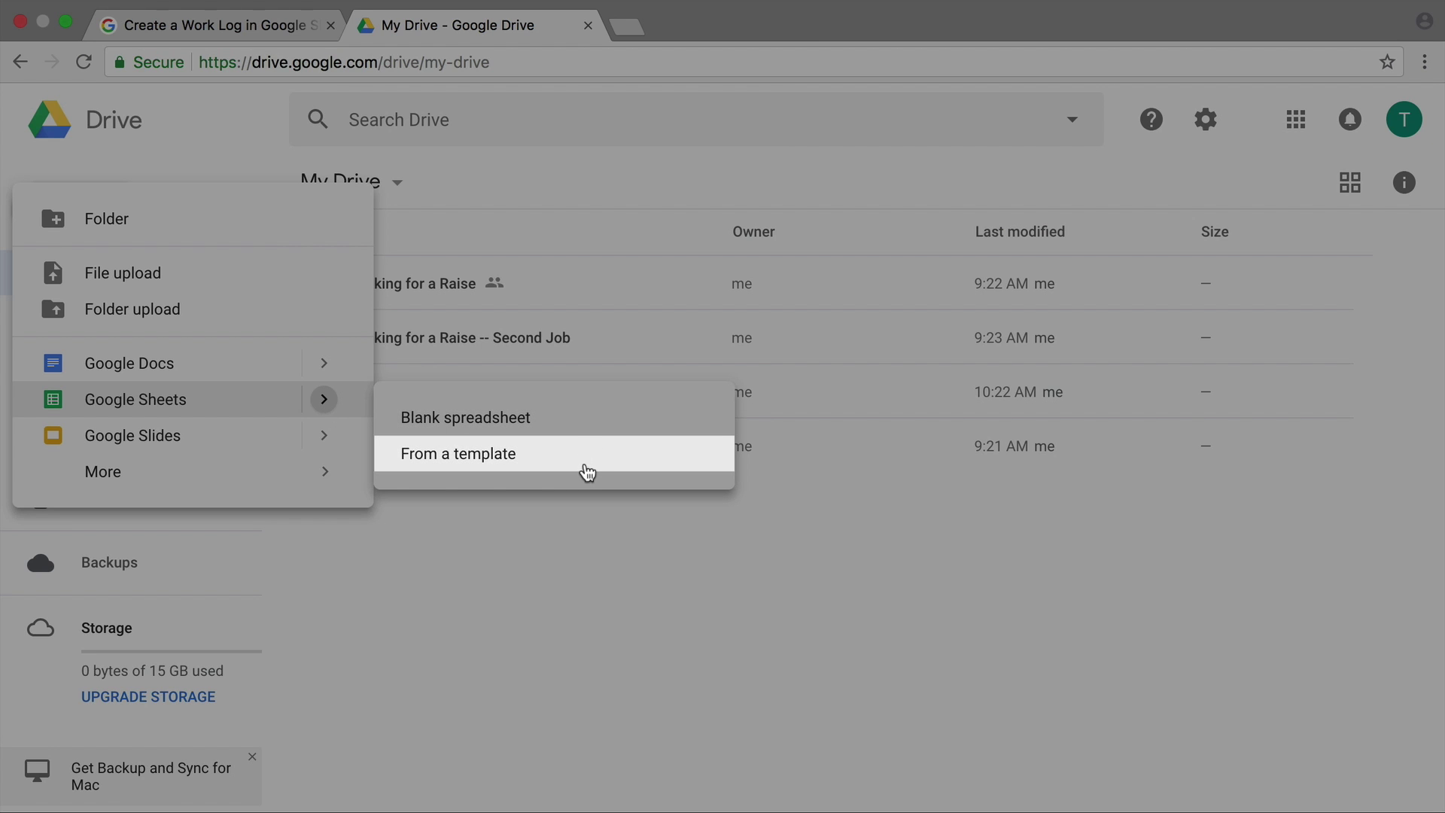
click(587, 470)
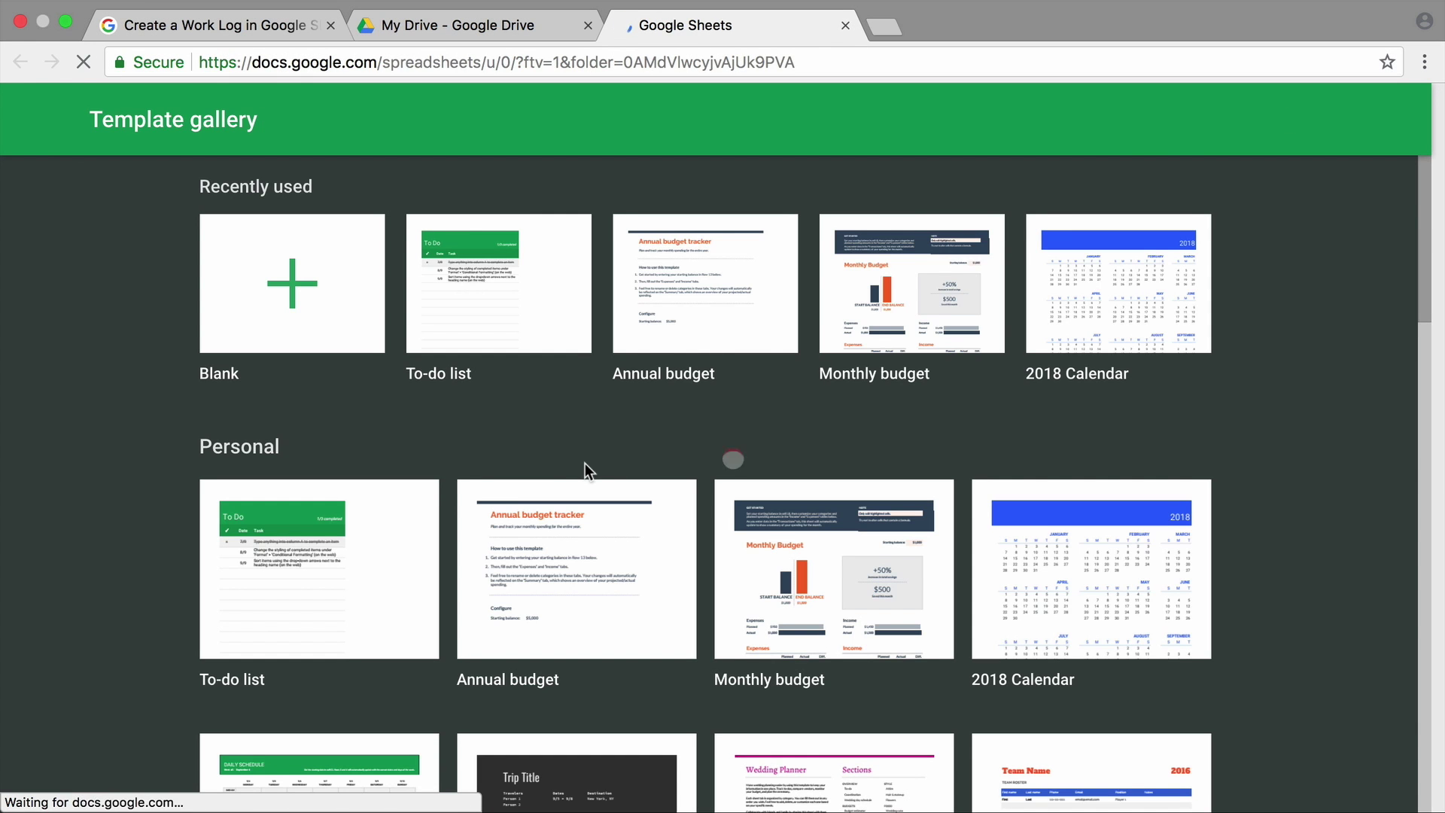
scroll(586, 463, down, 5)
scroll(585, 463, down, 5)
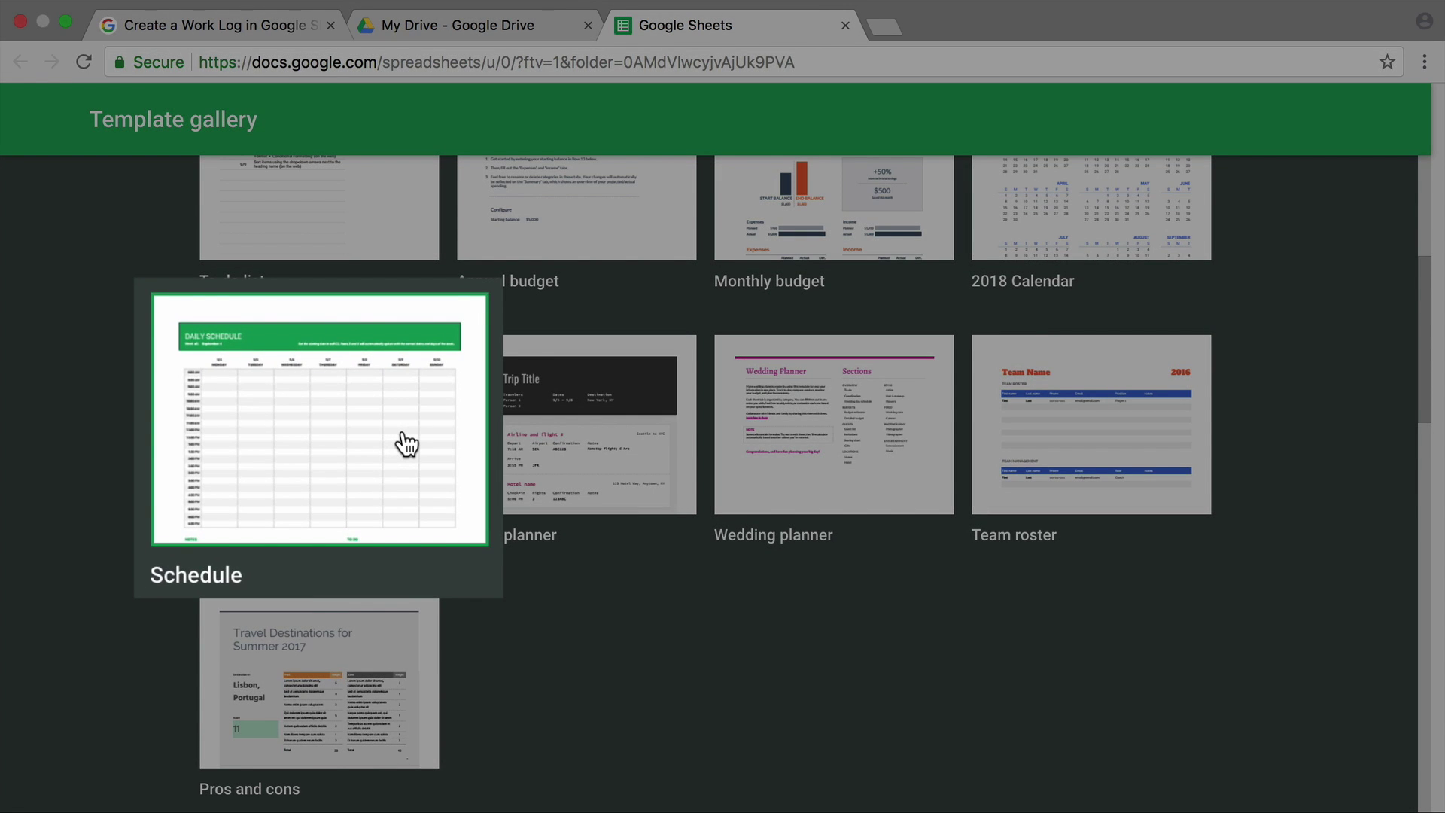
- Pick the Schedule template from the template gallery
click(407, 445)
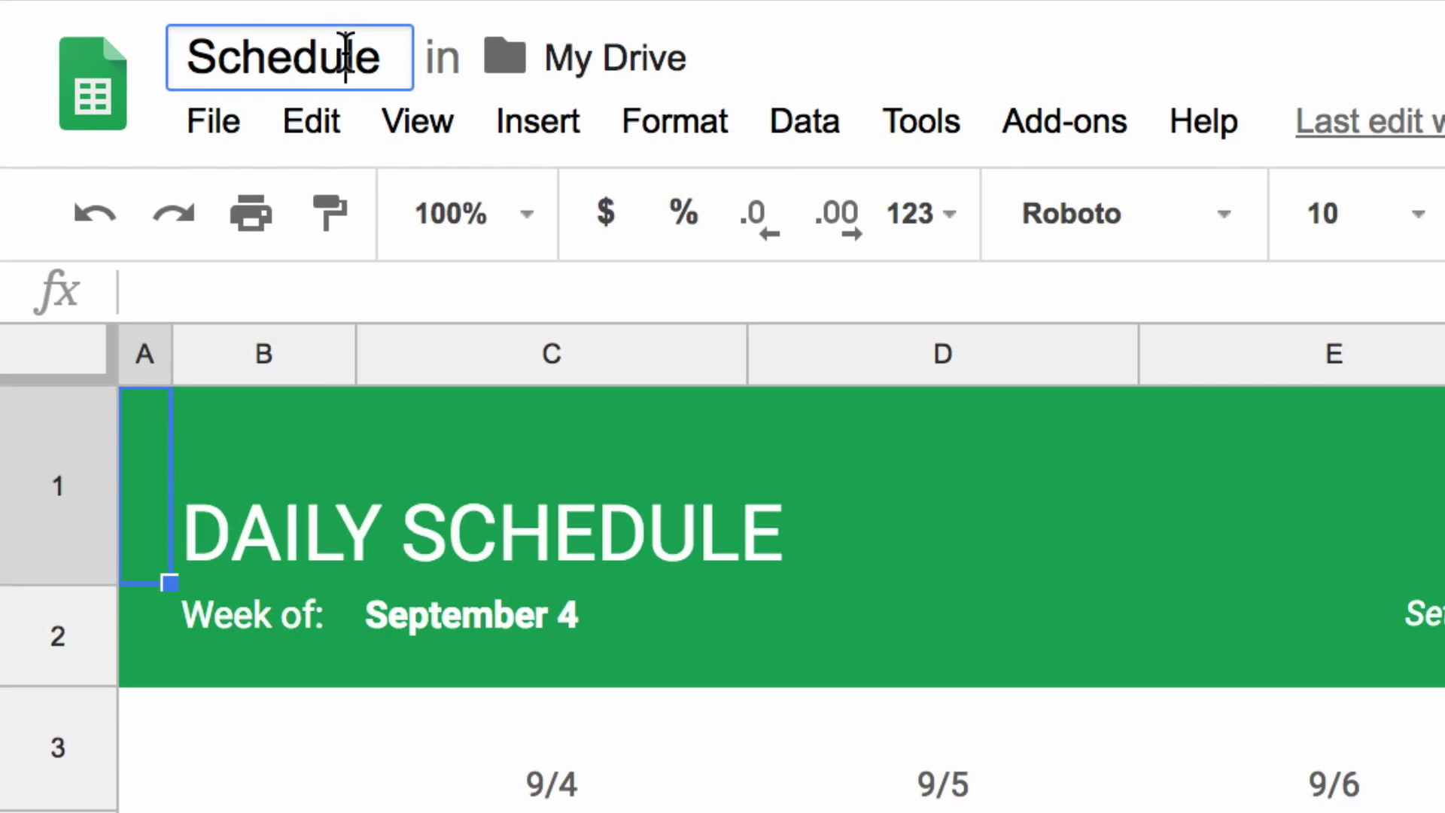
- Name the file 'Work Log' and change the B1 heading to 'Taylor Mitchell Work Log'
click(124, 108)
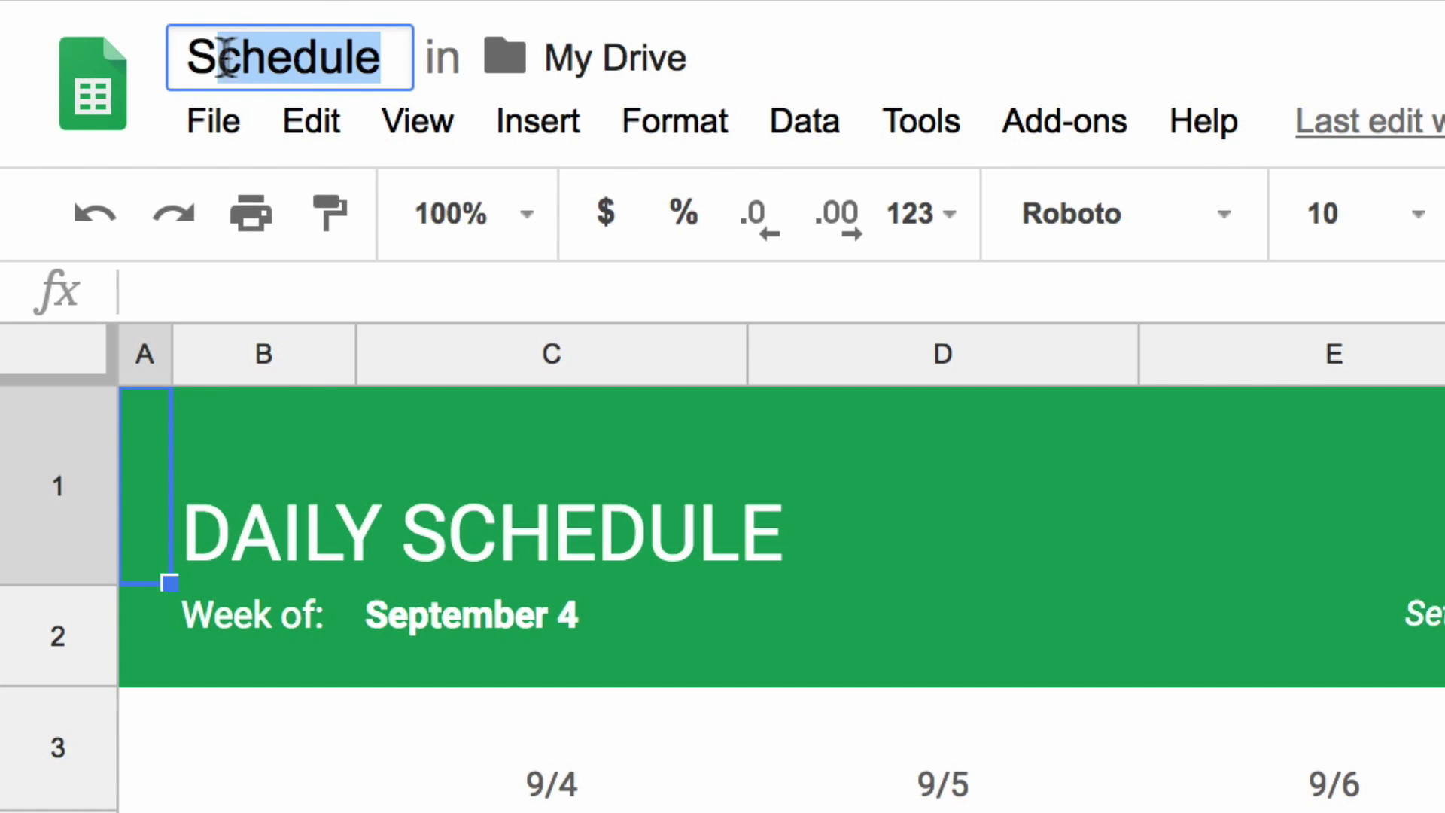
text(Work Log)
key(Return)
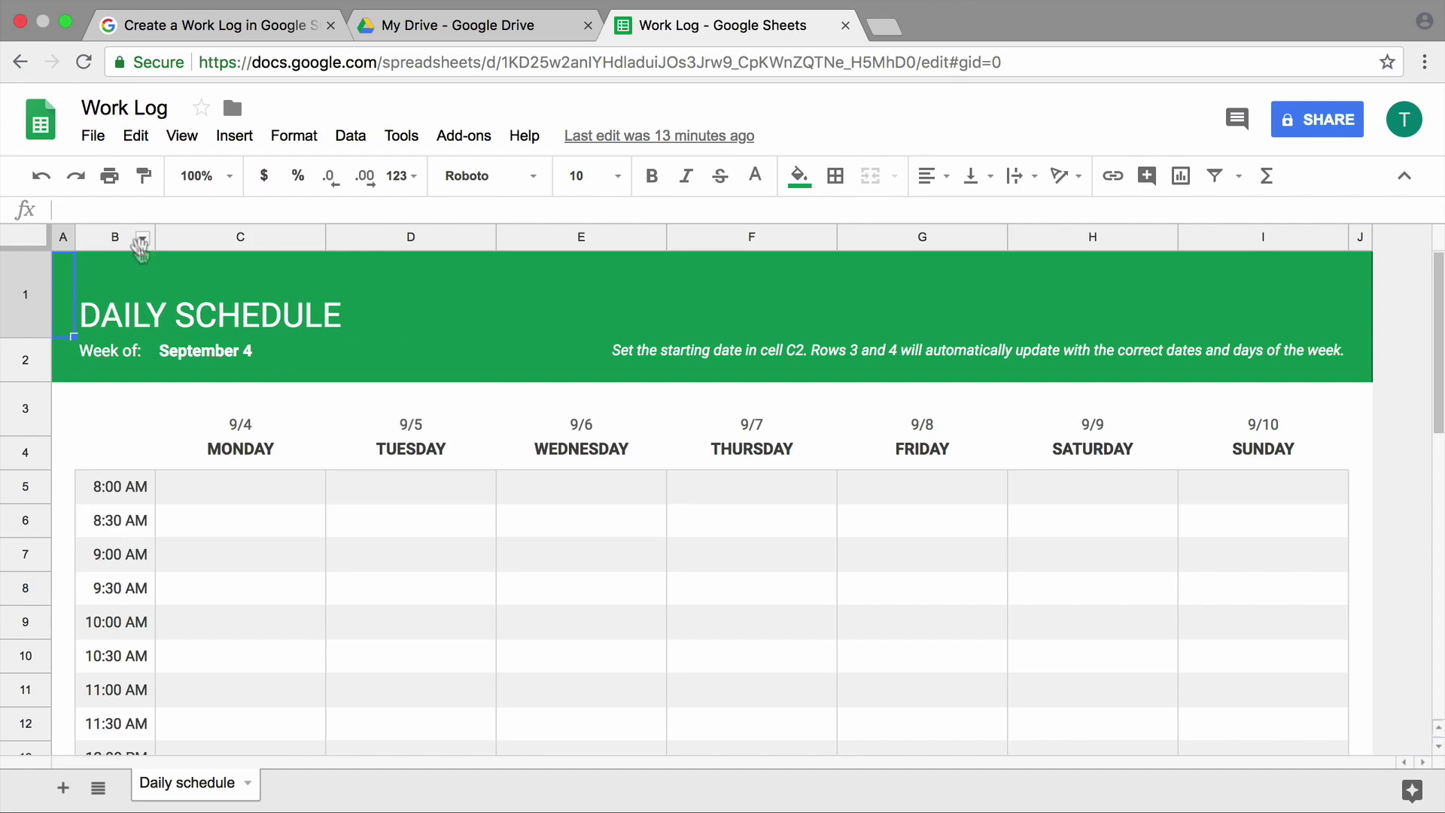
click(163, 321)
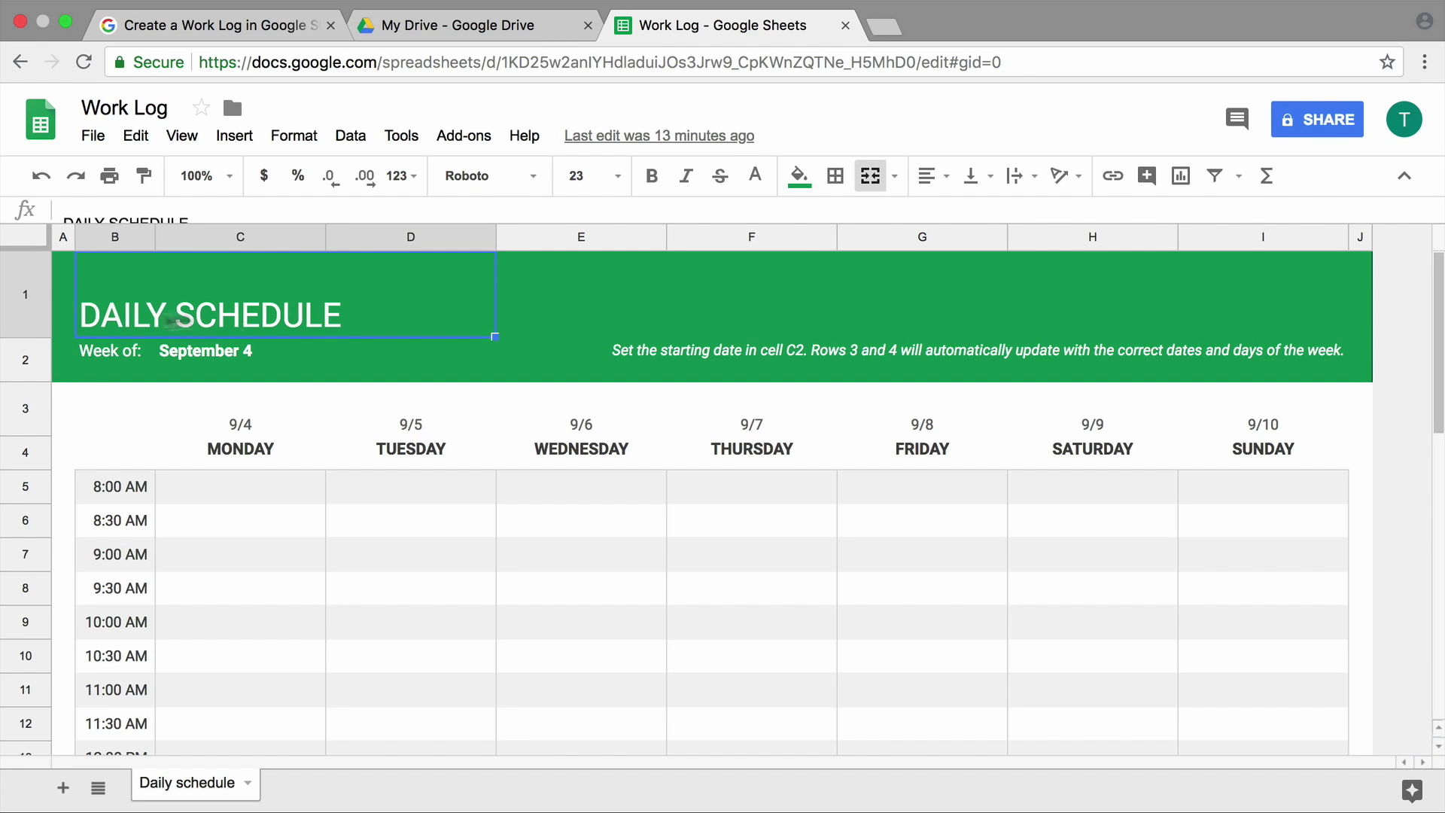
double_click(261, 314)
drag(342, 314, 79, 314)
text(Tayl)
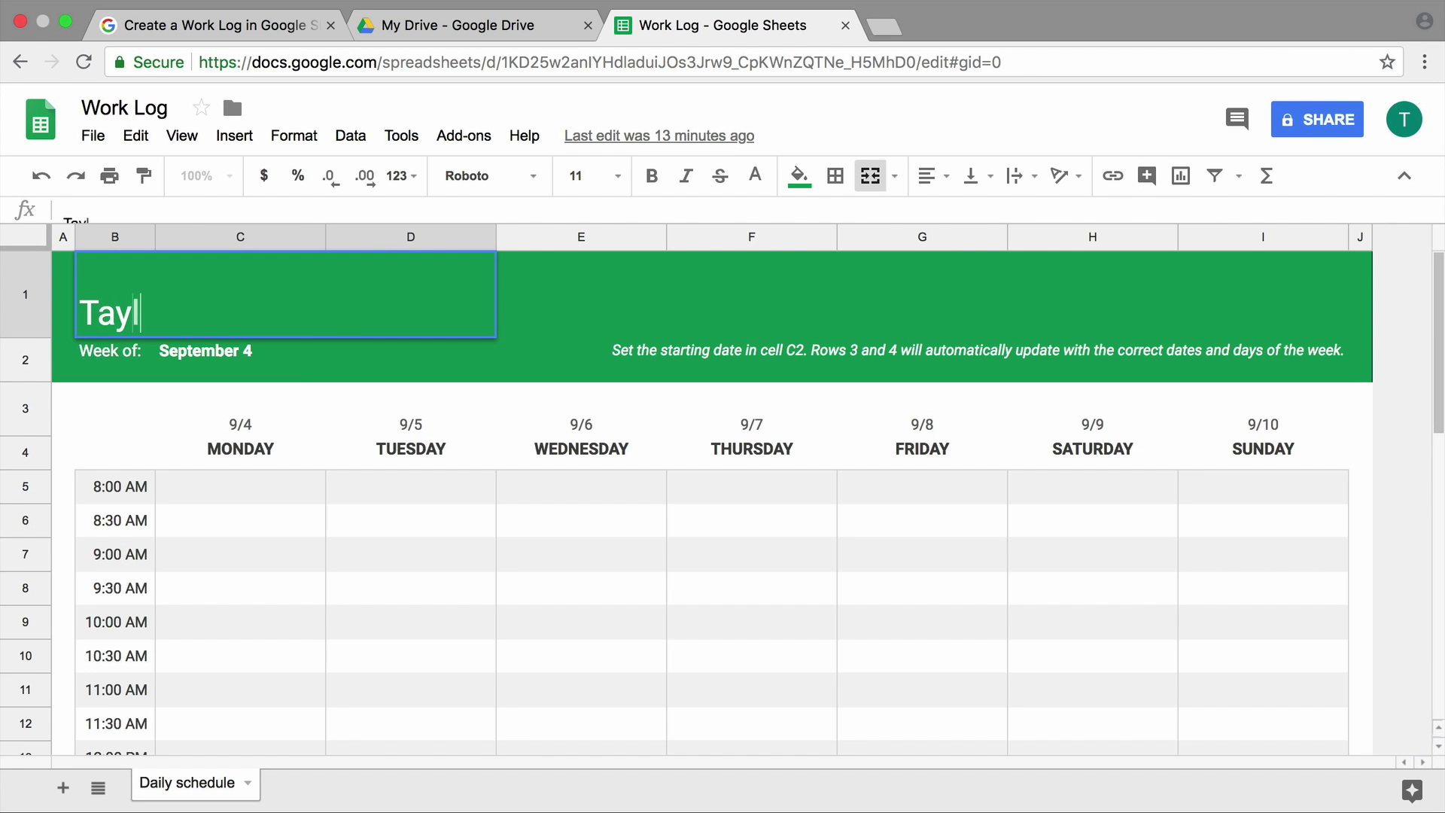
text(or Mitchell Work Log)
key(Return)
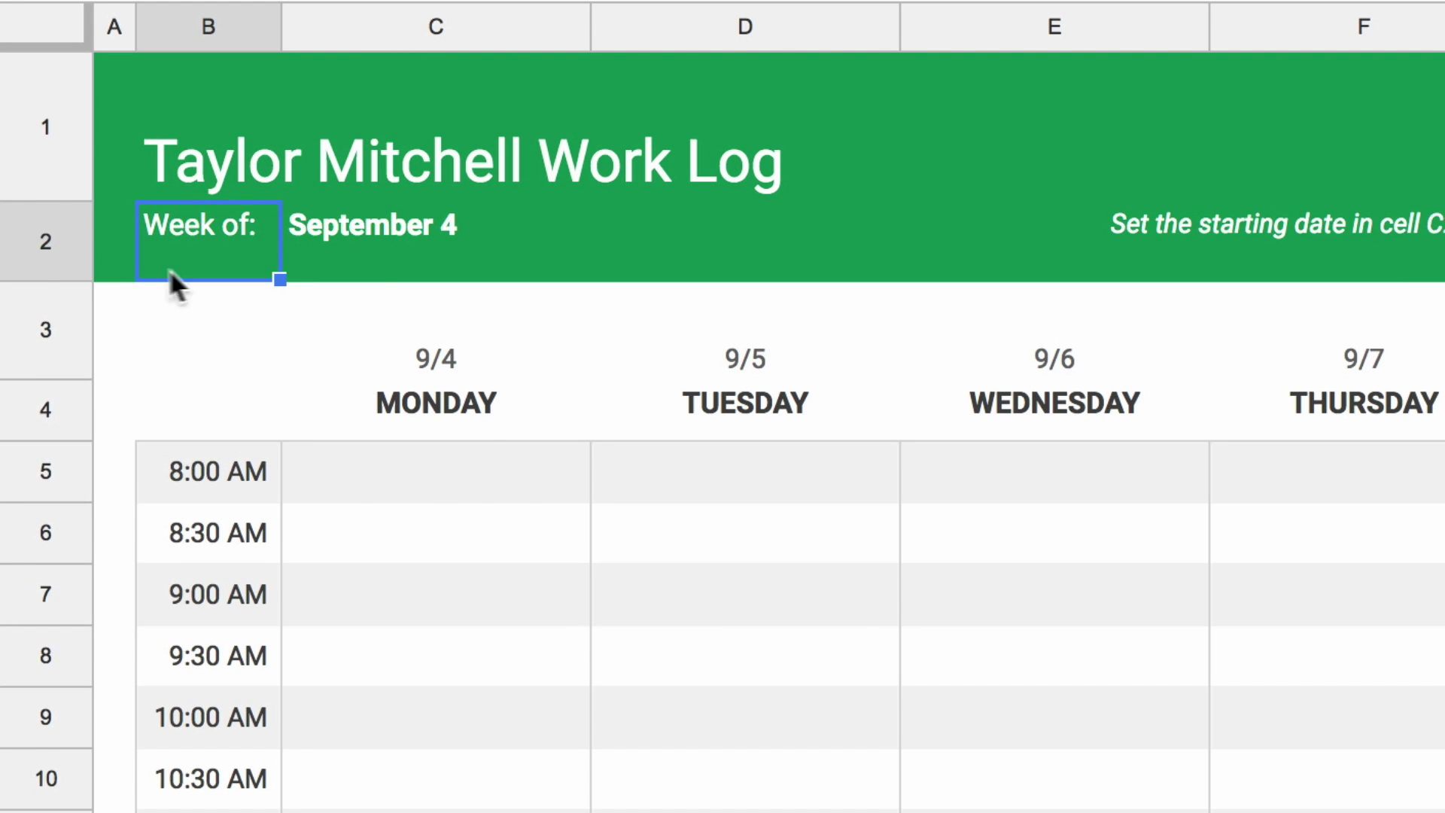
- Set the week start date in C2 to 7/30/2018
click(208, 350)
double_click(208, 350)
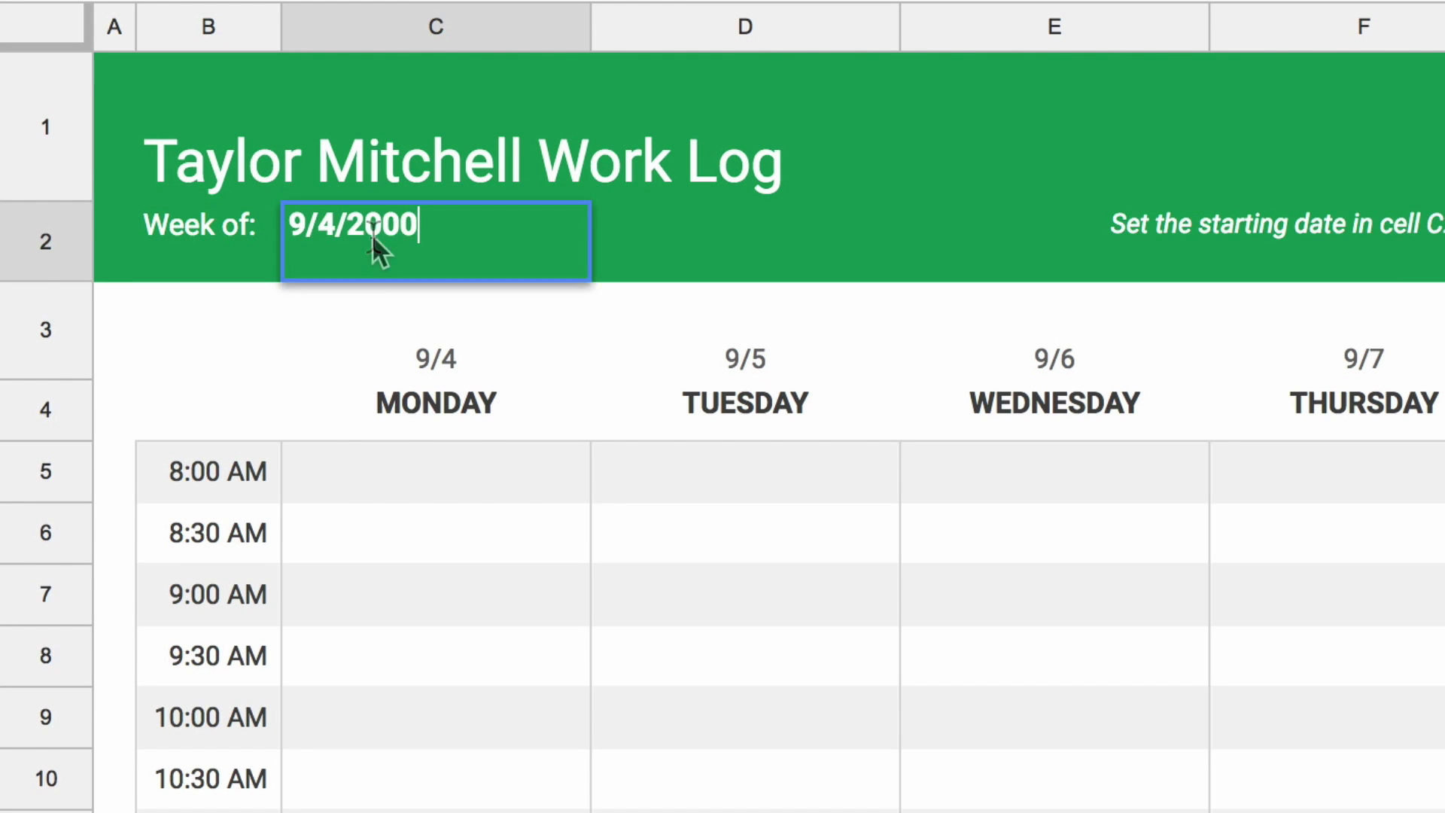
drag(421, 226, 265, 225)
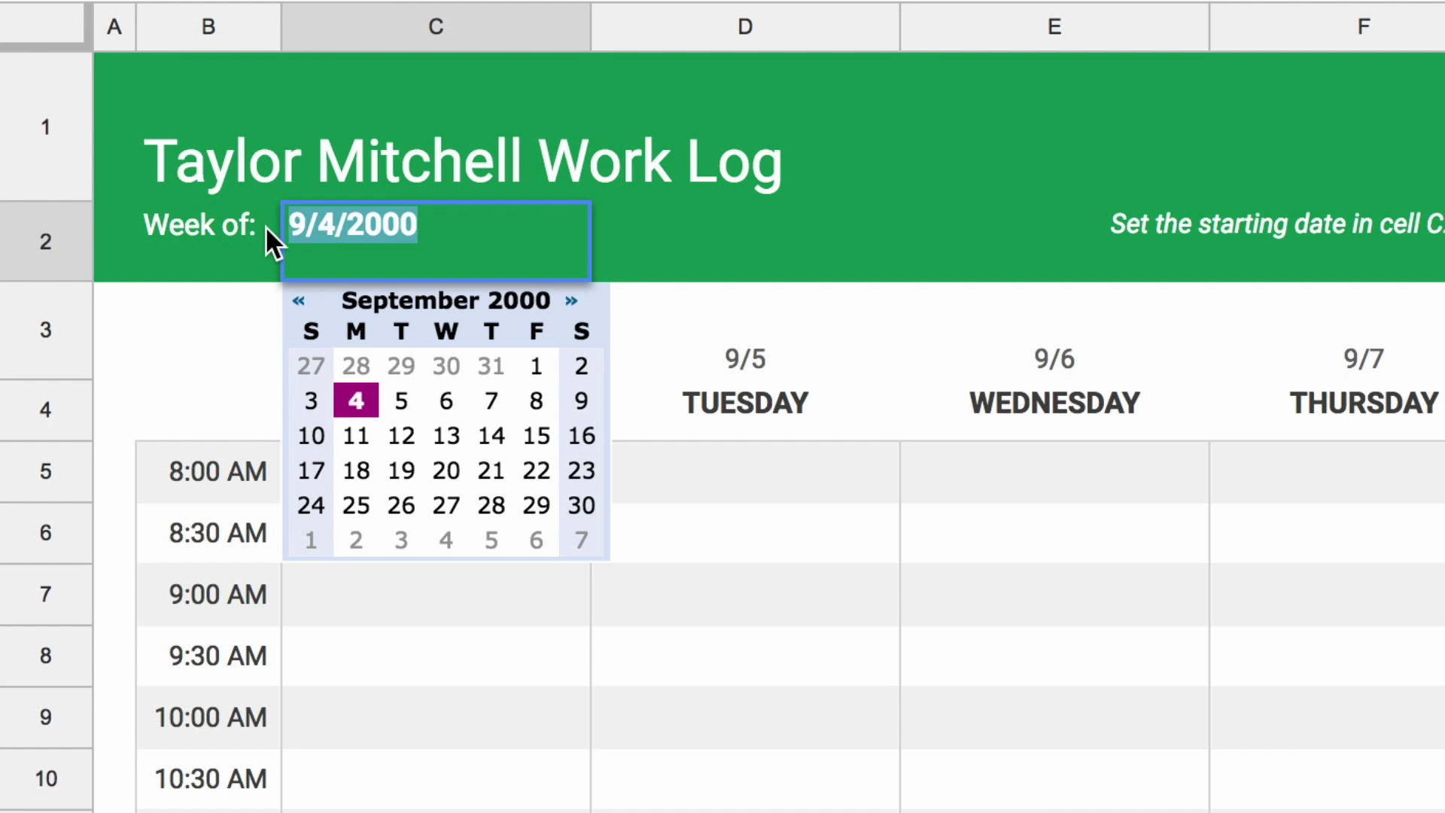
text(7/30/2018)
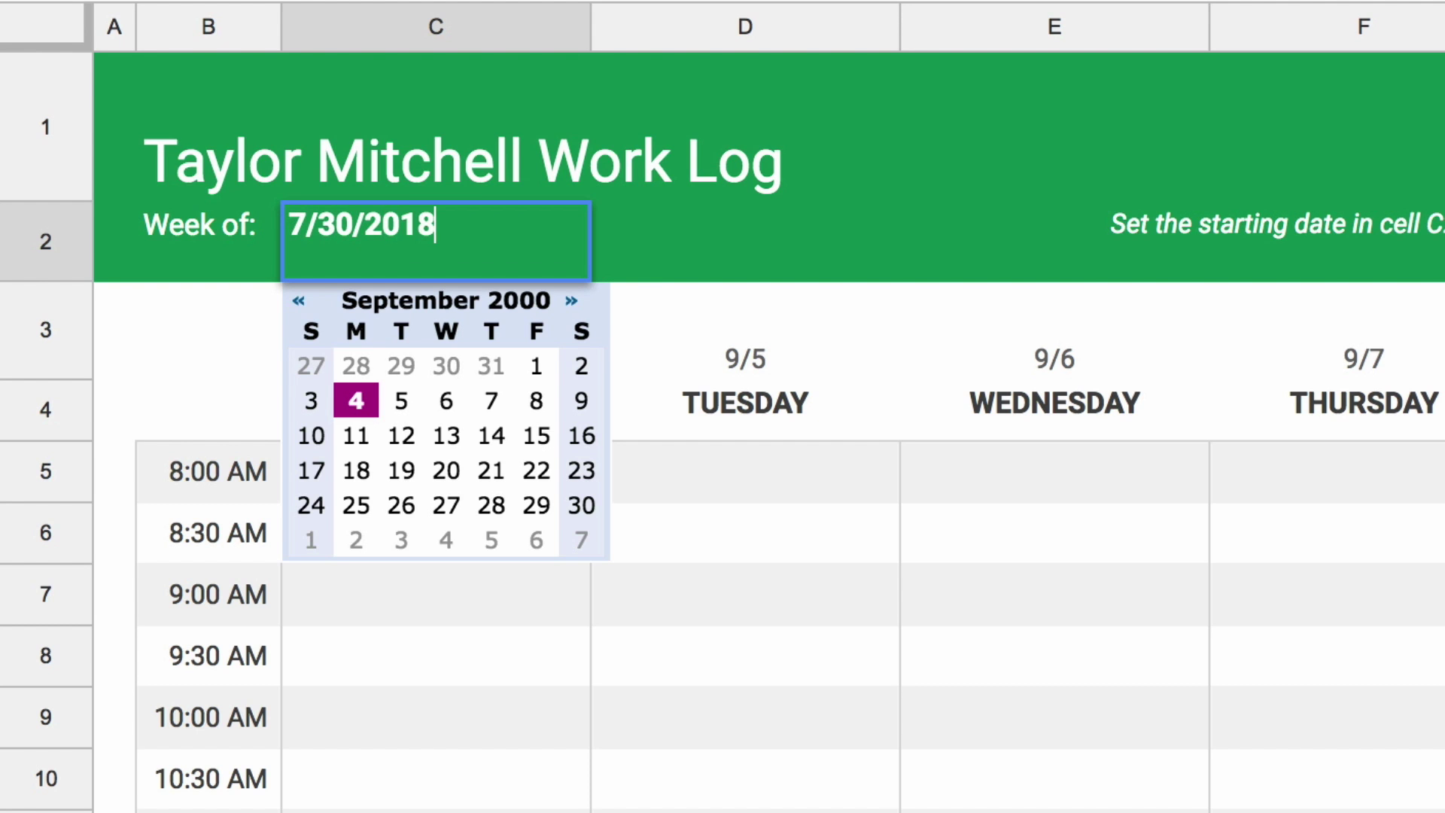
key(Return)
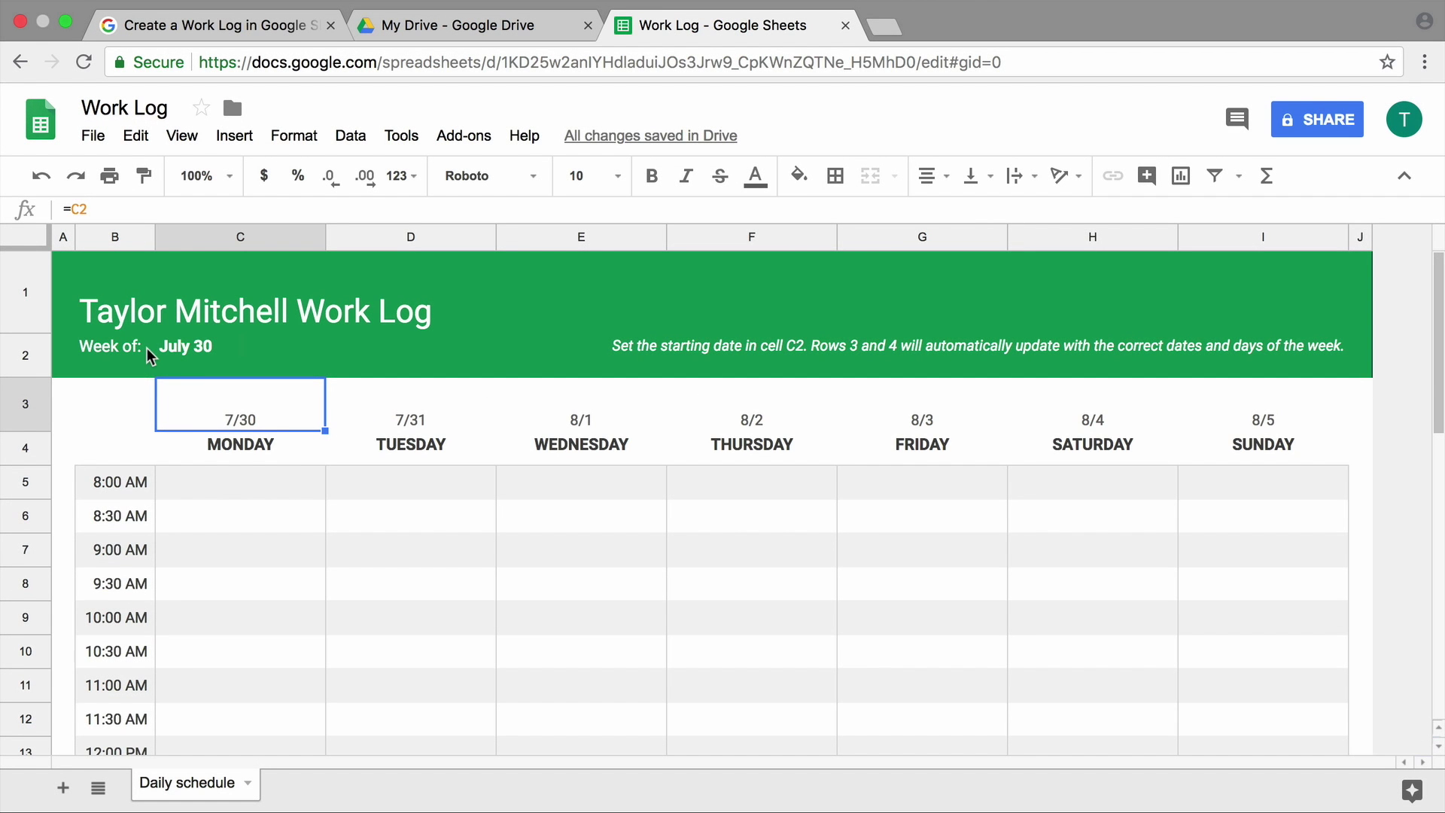
scroll(317, 493, down, 2)
scroll(316, 493, down, 3)
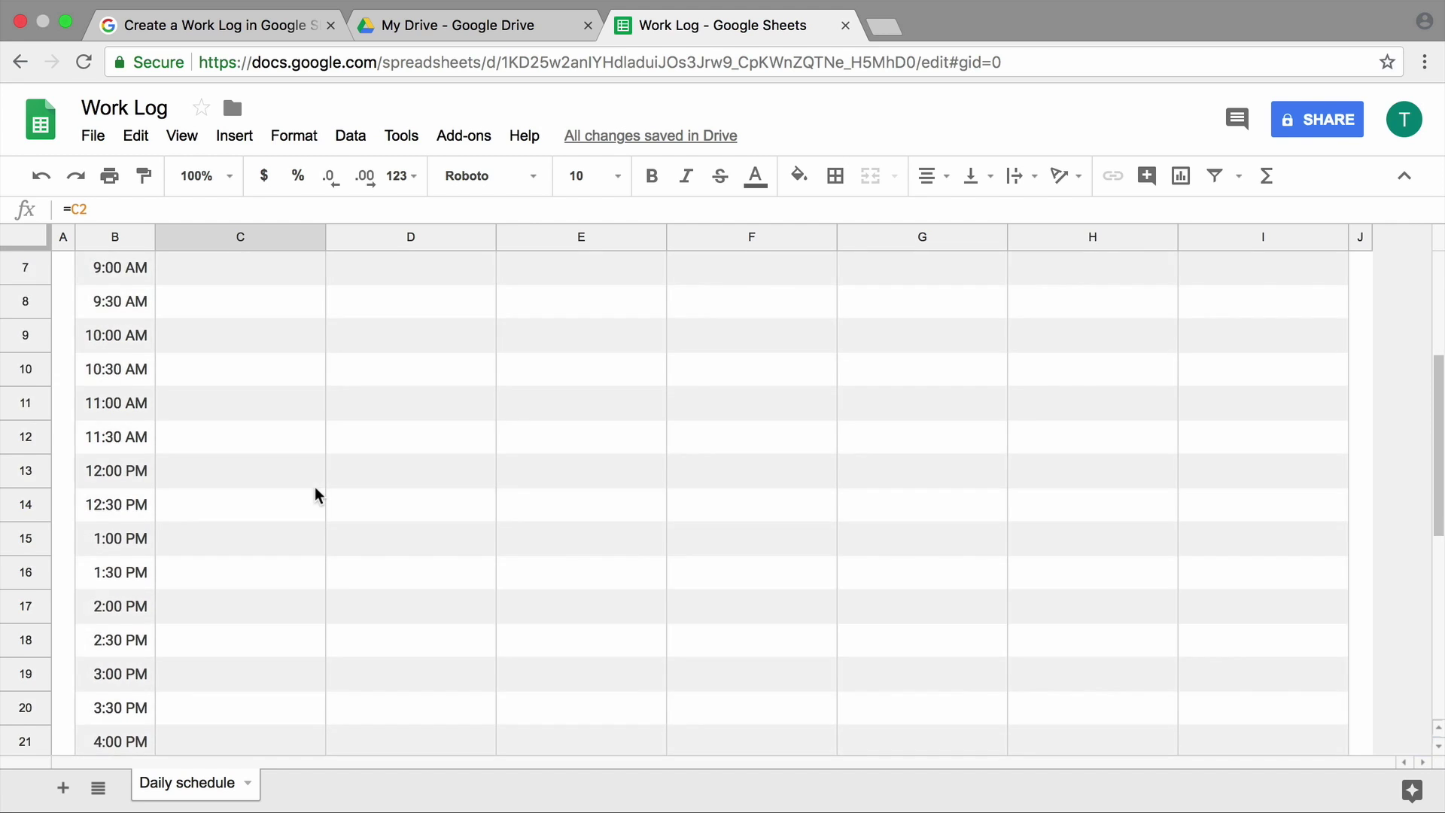
scroll(316, 493, down, 3)
scroll(316, 494, down, 2)
scroll(316, 493, down, 2)
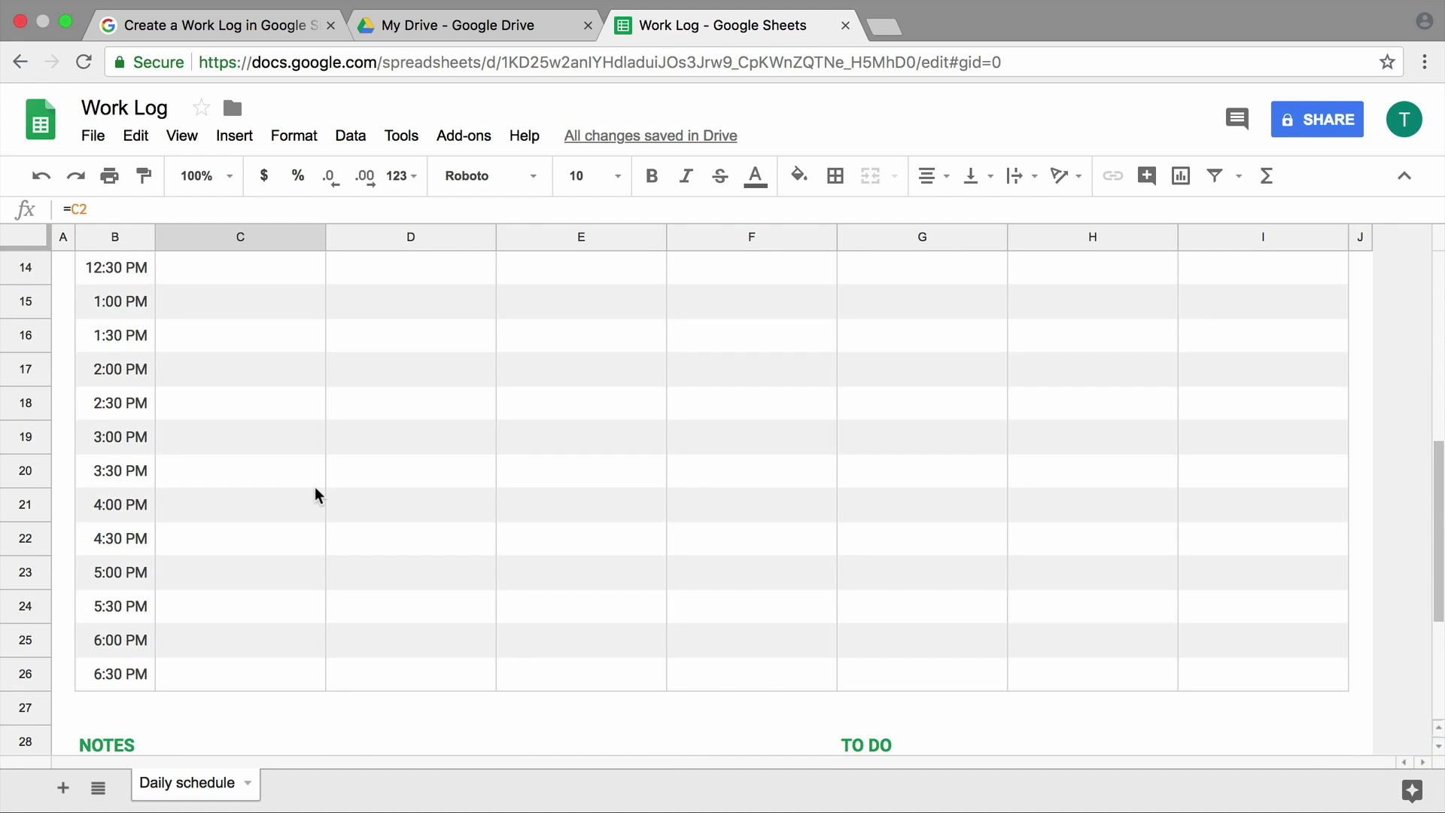
scroll(317, 493, down, 1)
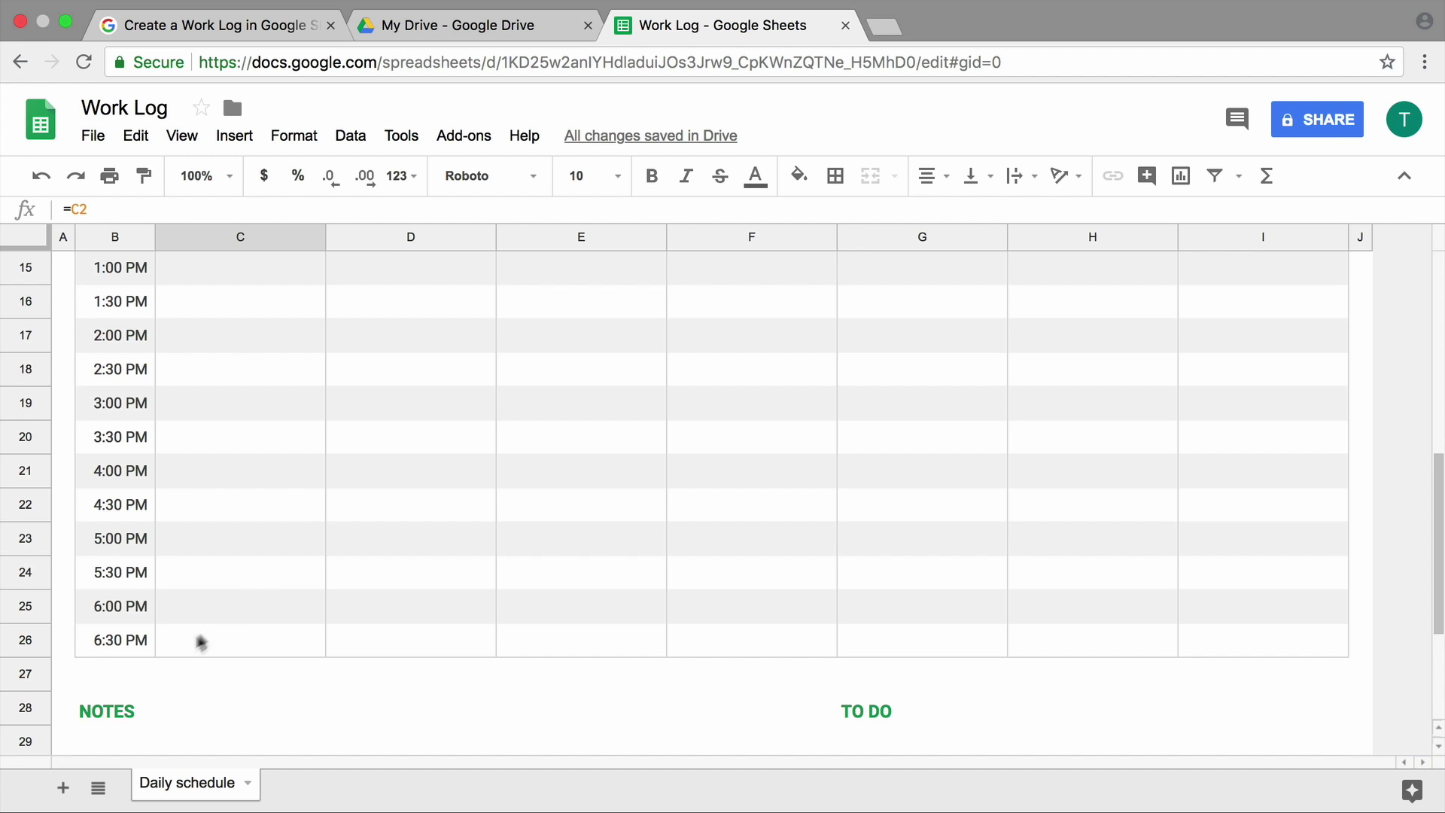
- Insert two empty rows below the 6:30 PM slot in B26
click(104, 646)
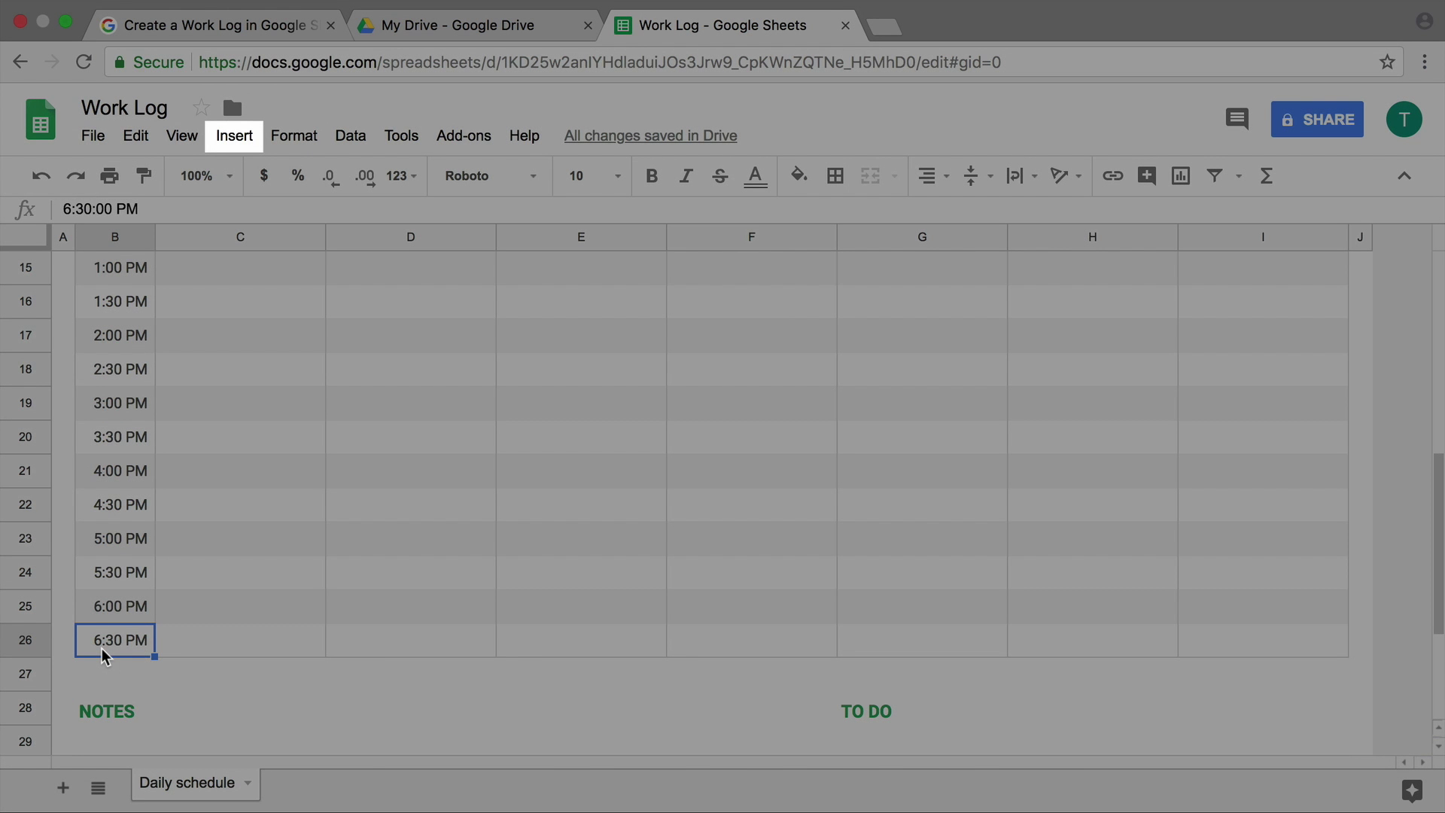
click(235, 136)
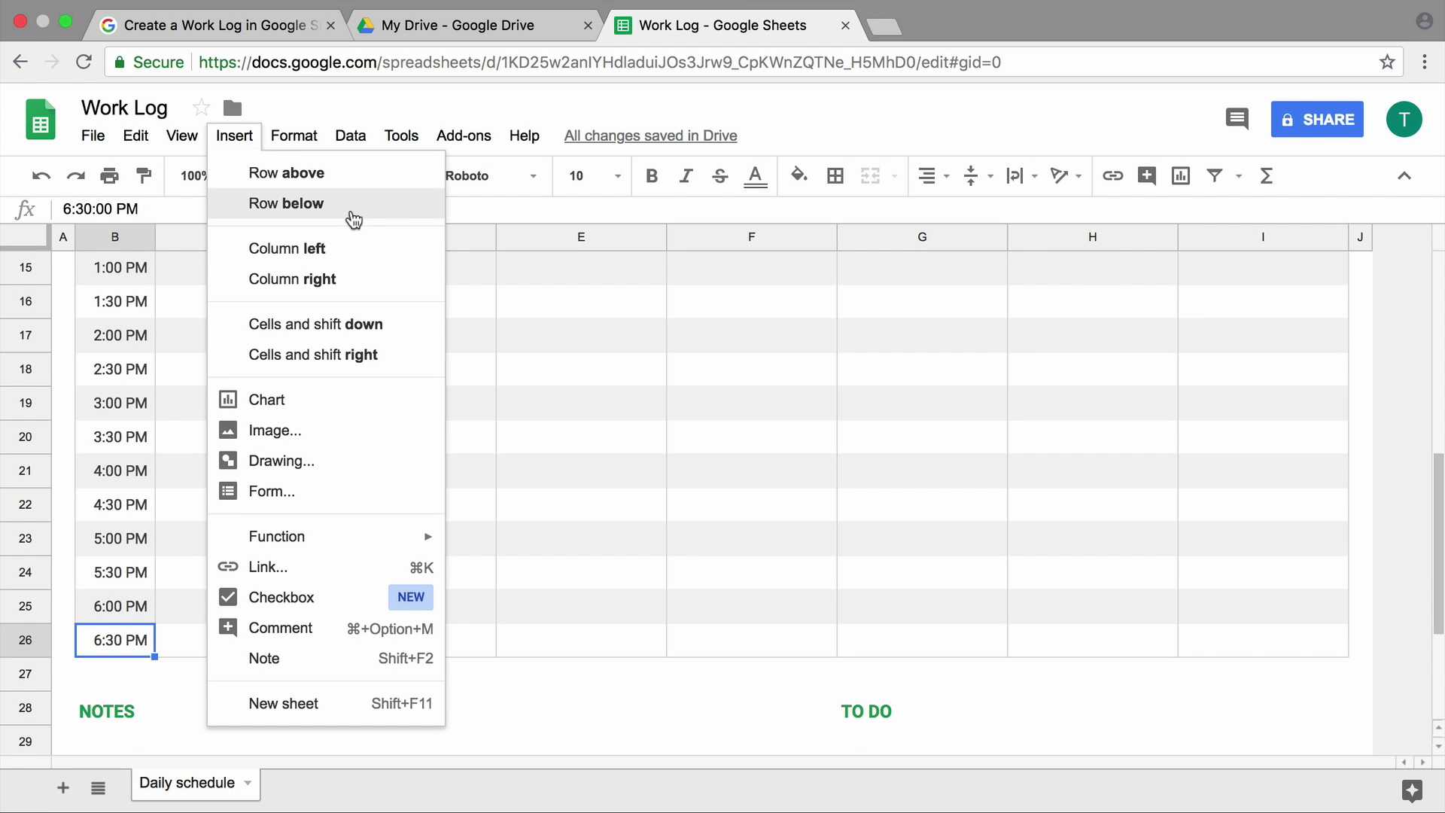
click(353, 207)
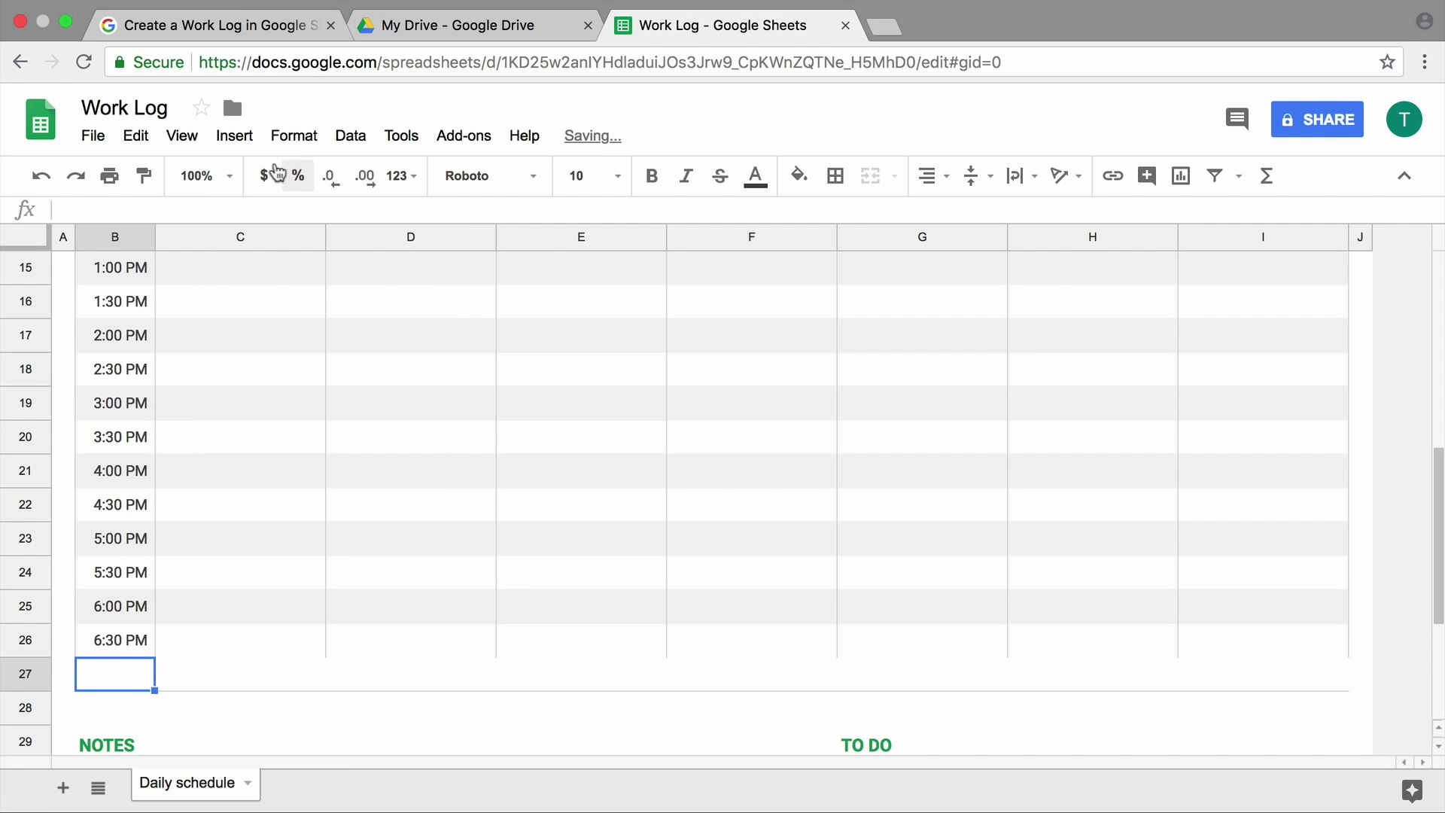
click(234, 137)
click(305, 206)
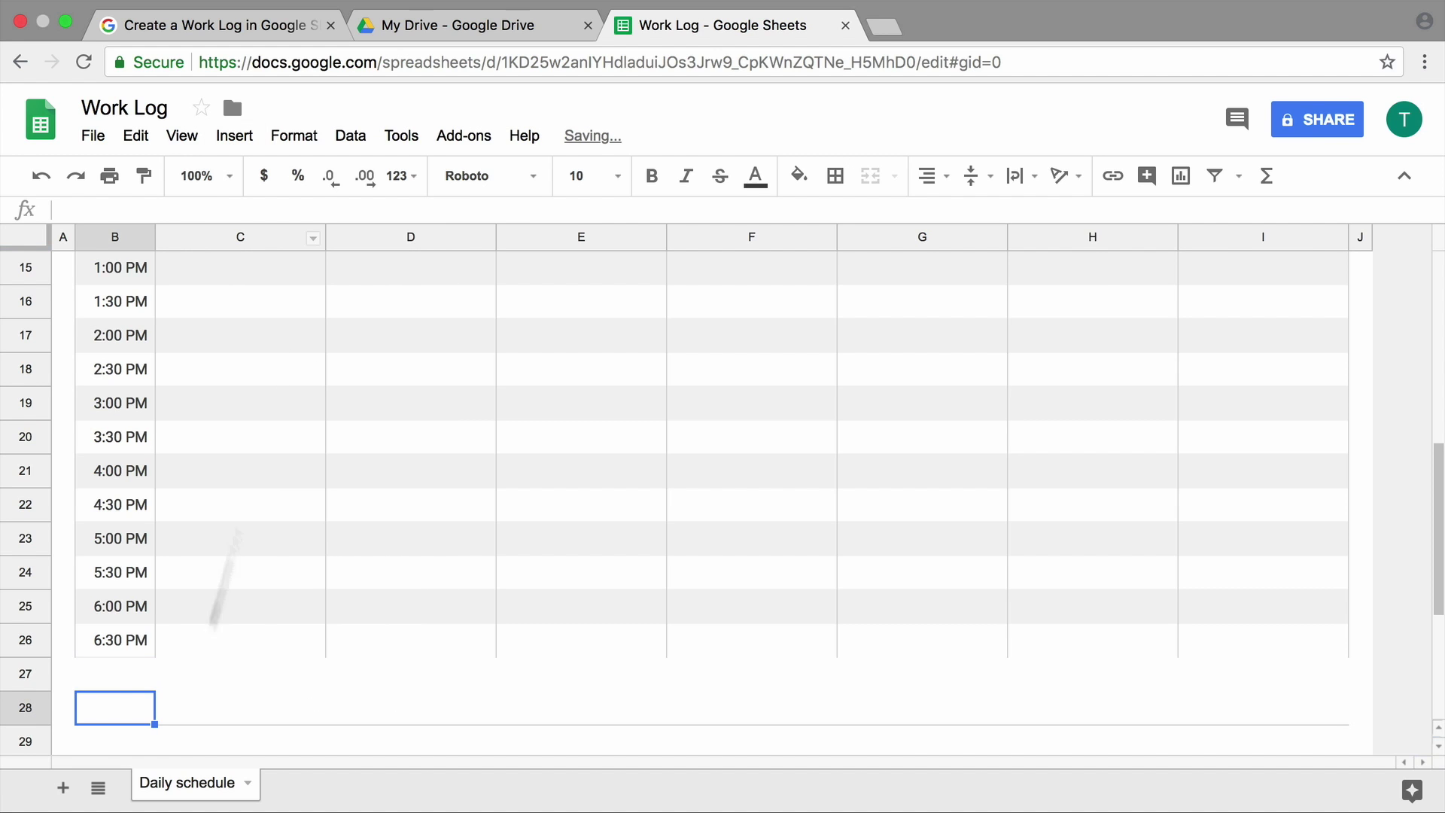
- Enter the new time slots 7:00PM in B27 and 7:30PM in B28
click(124, 678)
text(7:00PM)
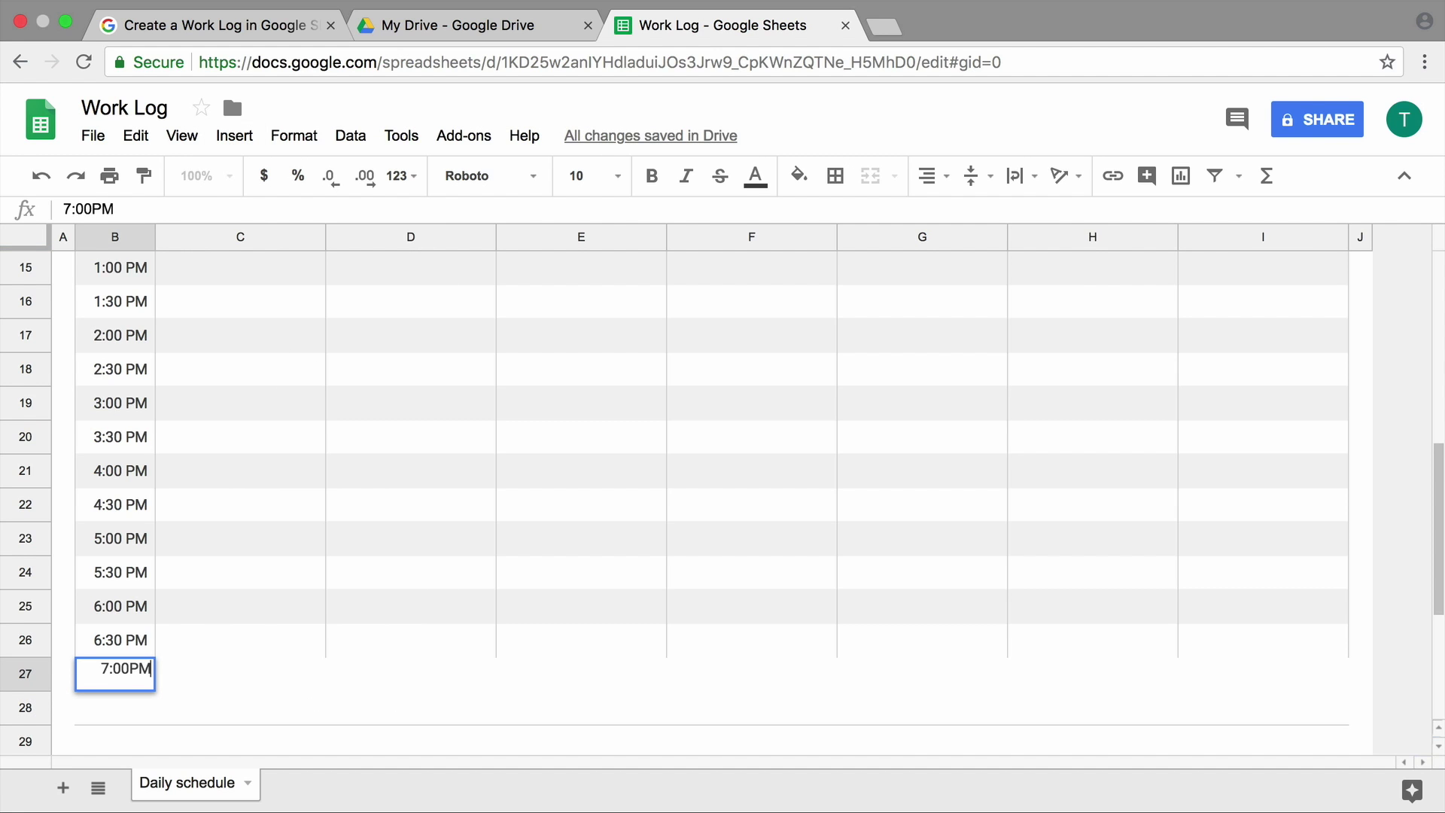
key(Return)
text(7:3)
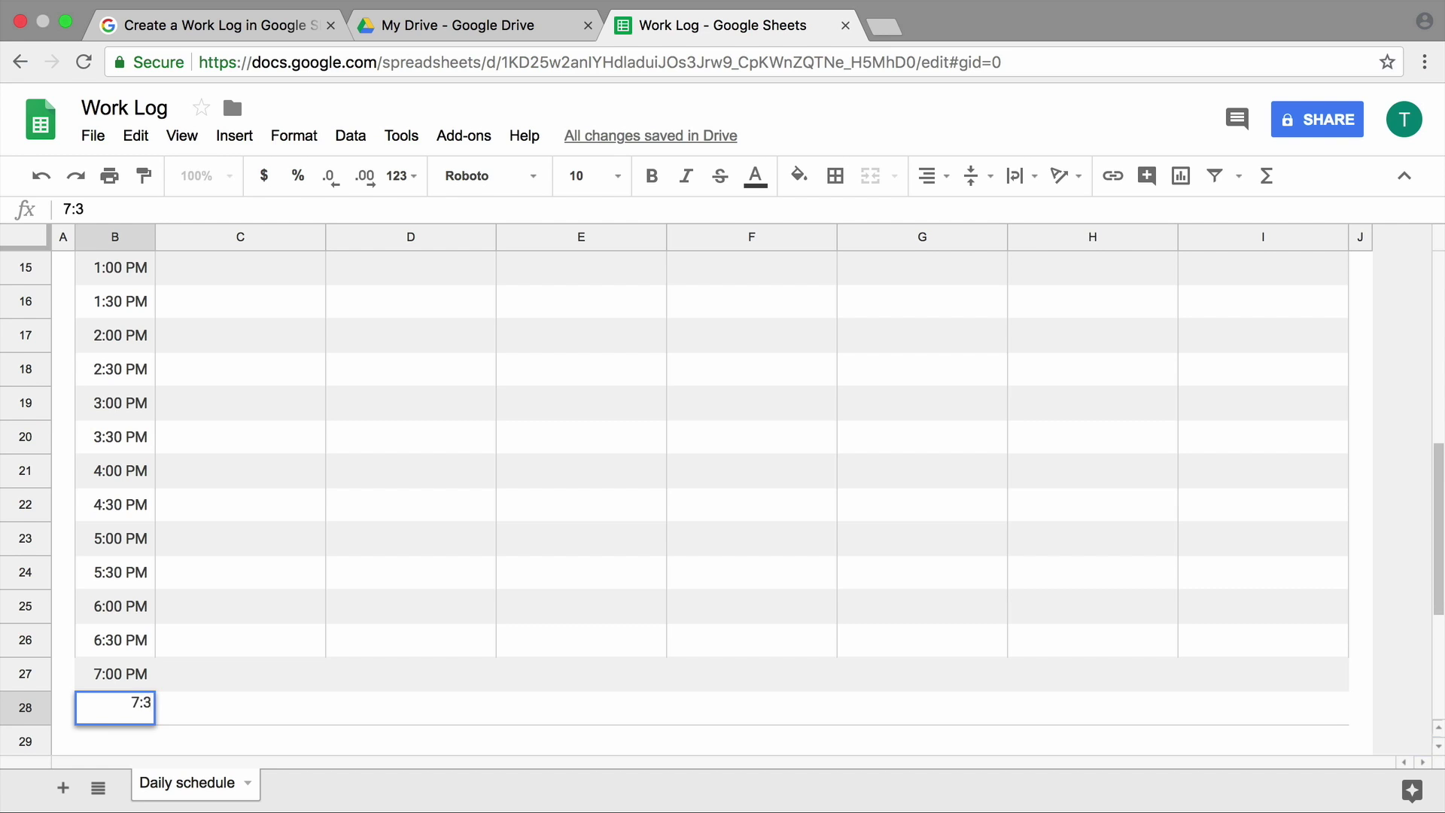
text(0 PM)
key(Return)
scroll(234, 539, up, 5)
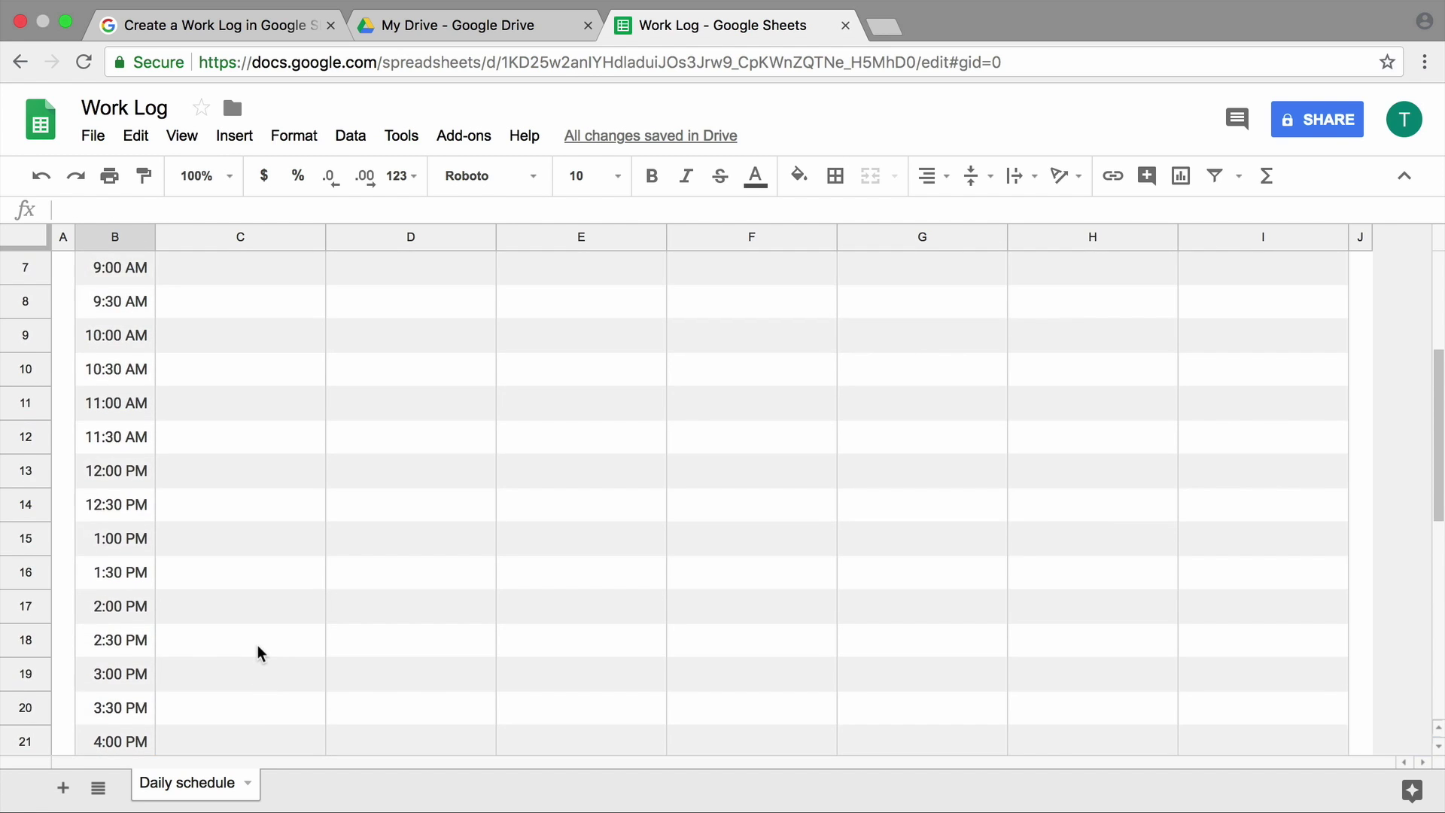
scroll(234, 538, up, 5)
- Log activities from Monday 10:00 AM down: customer sales twice, restock, neaten racks, lunch
click(234, 538)
text(customer sales)
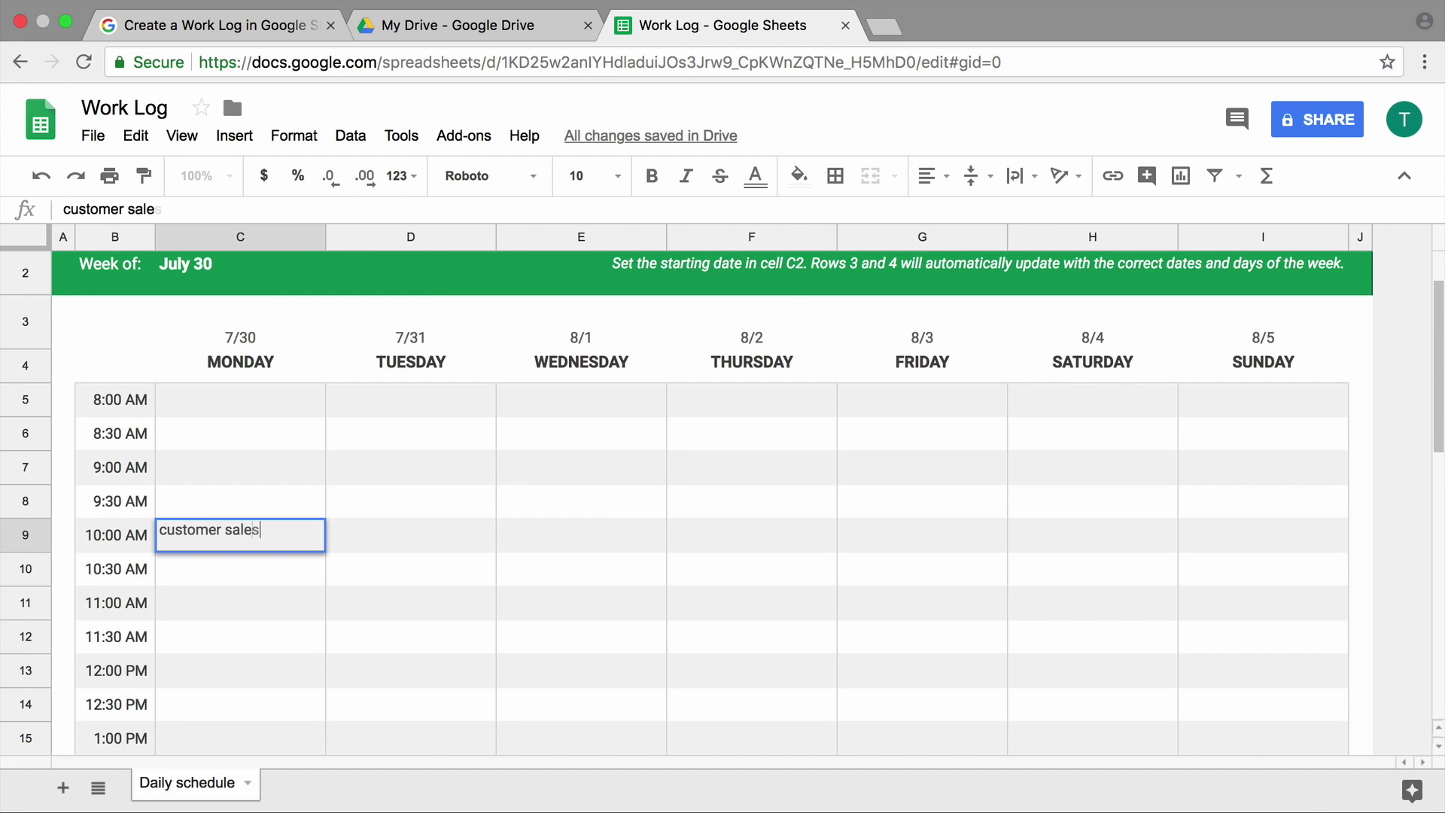
key(Return)
text(customer sales)
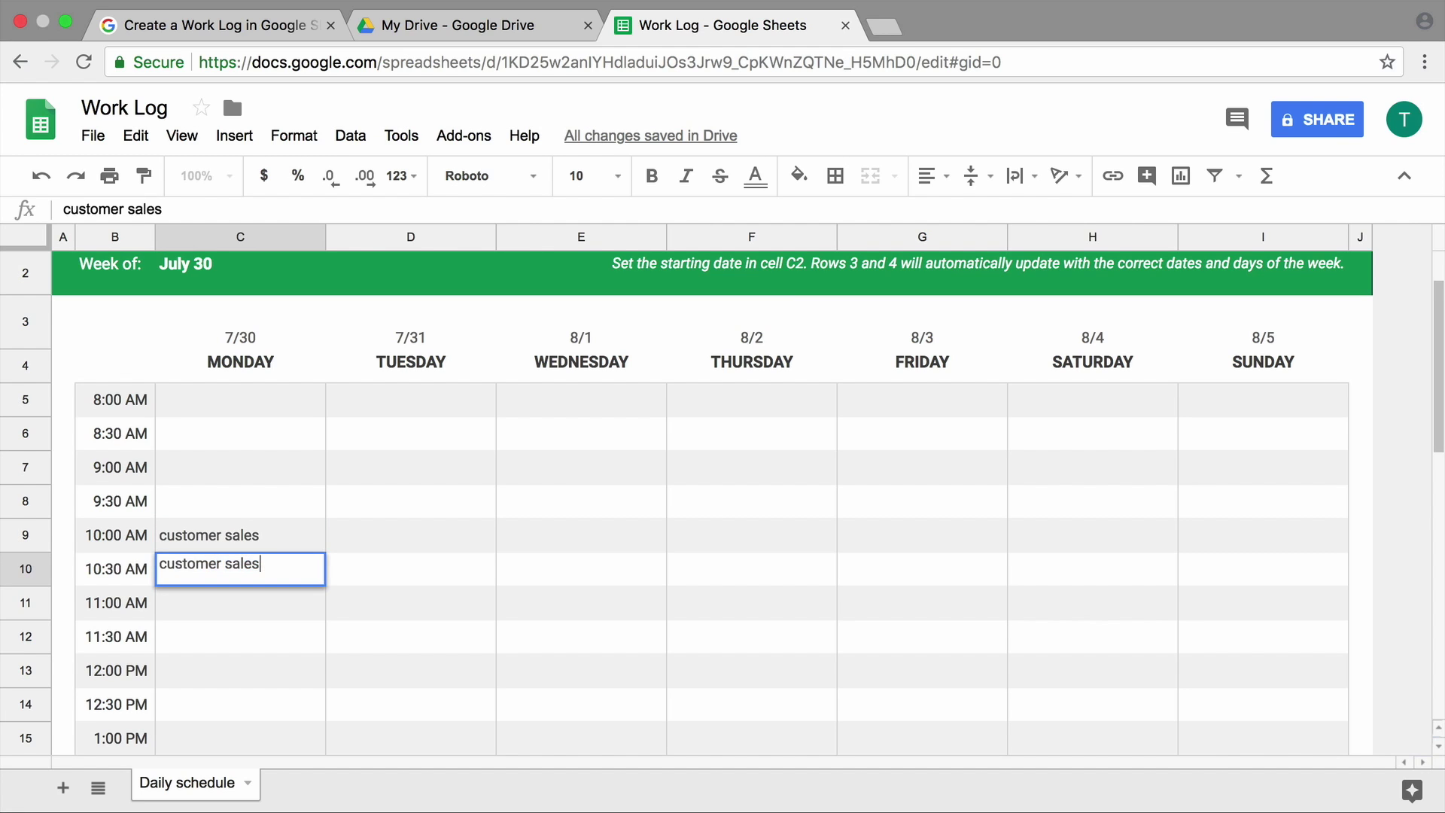
key(Return)
text(restock)
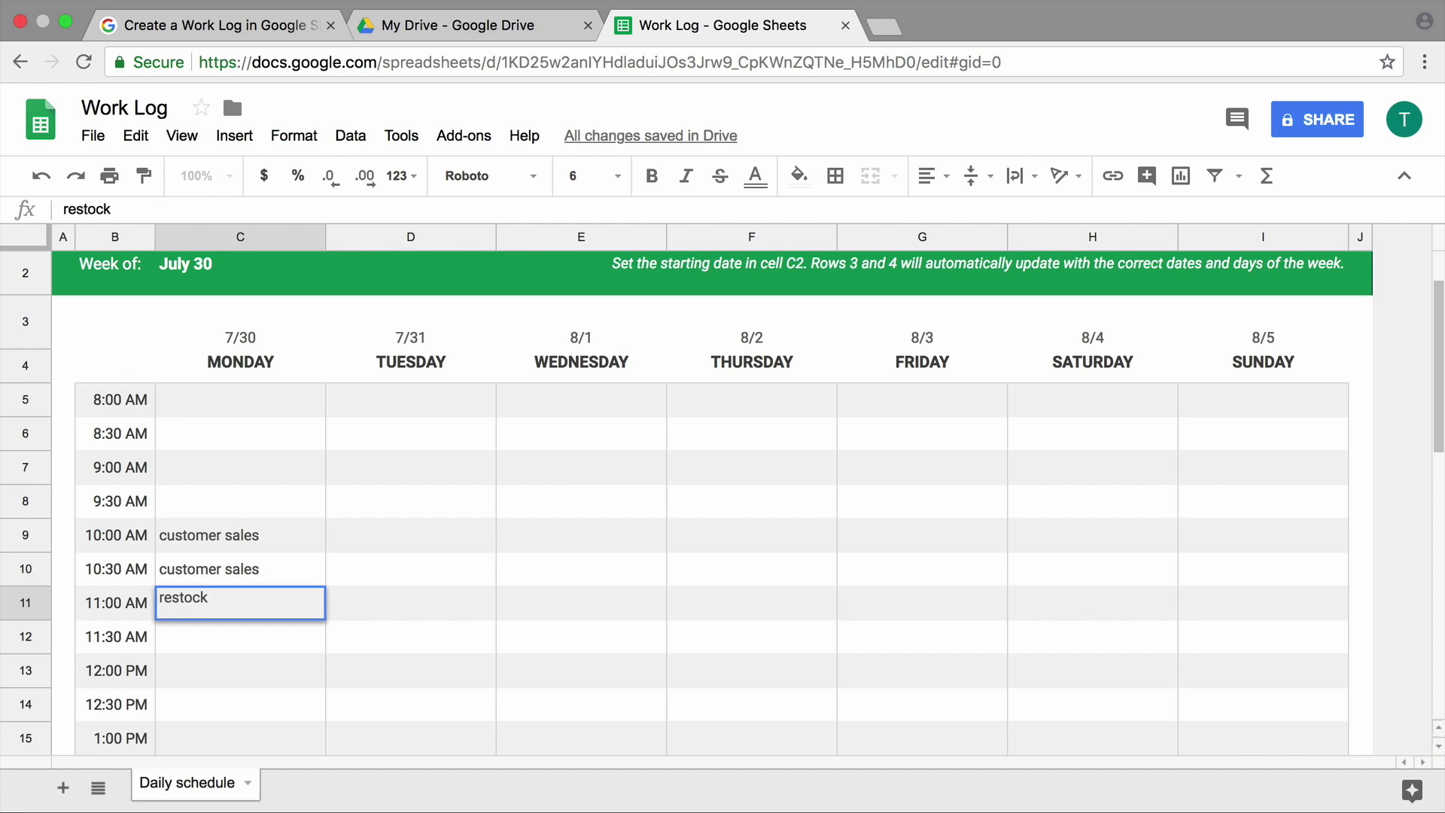
text( front register supplies)
key(Return)
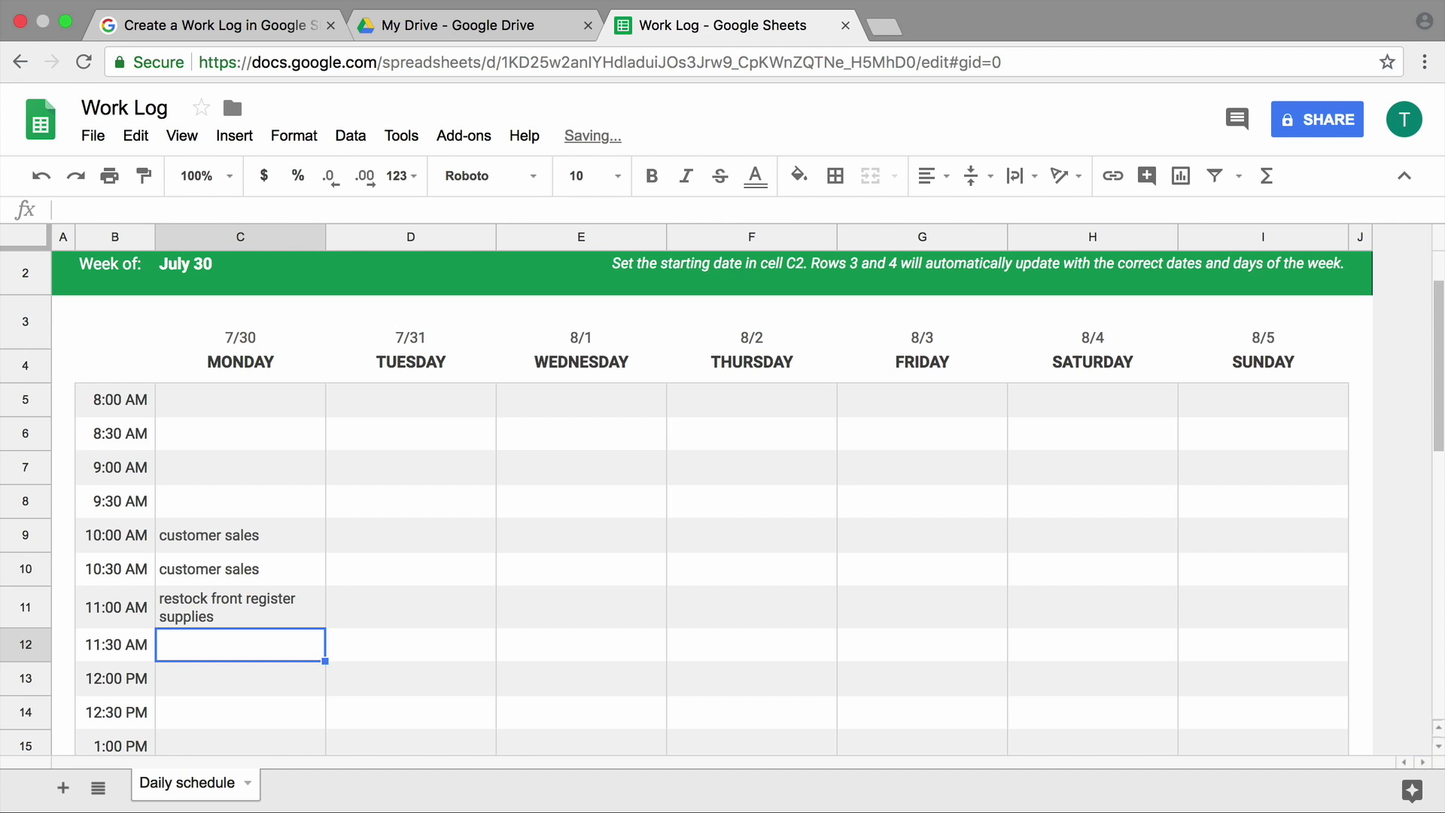
text(neaten racks)
key(Return)
text(lunch)
key(Return)
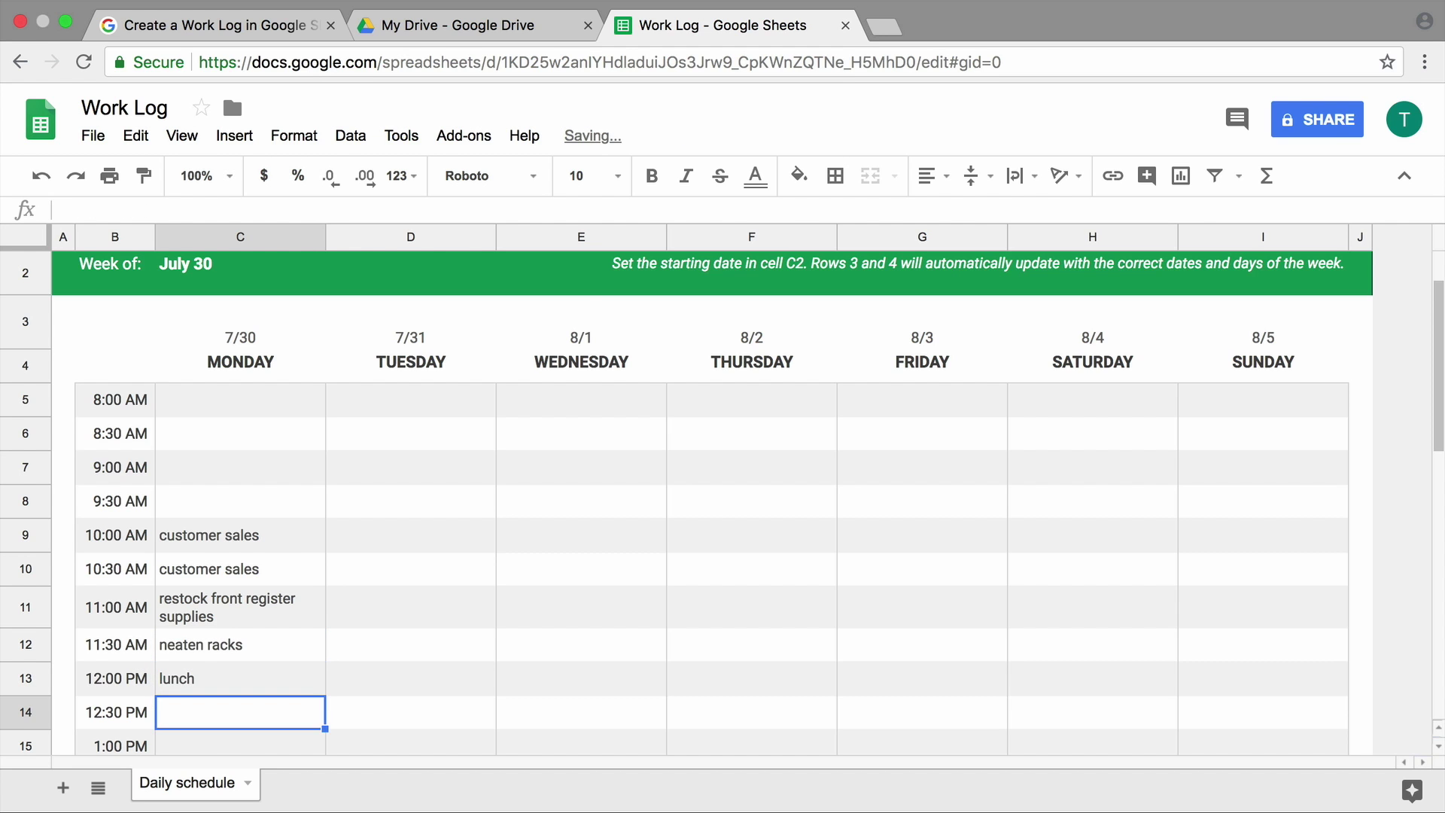
text(unpack new clothing)
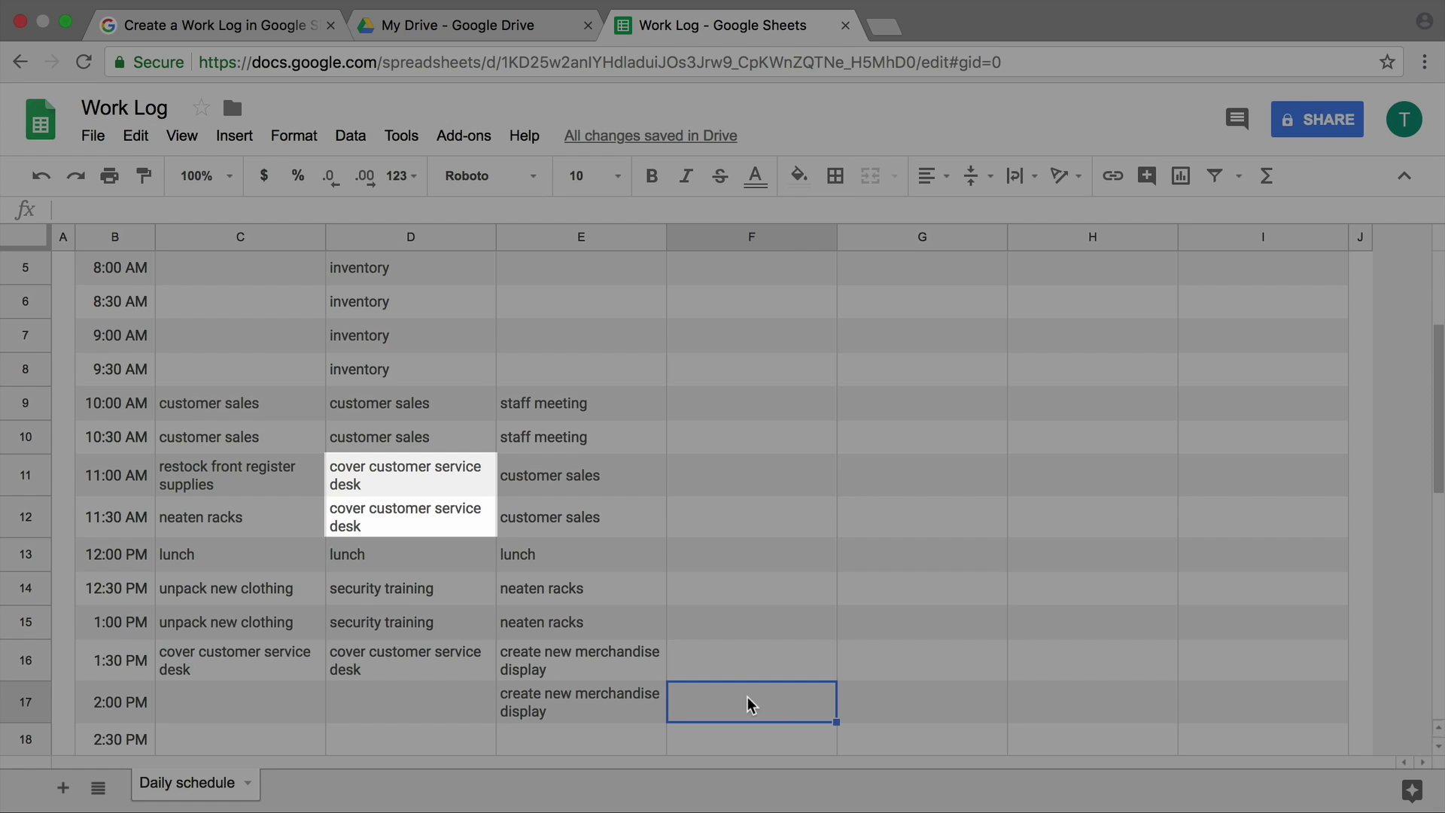
scroll(749, 704, down, 3)
scroll(749, 705, down, 5)
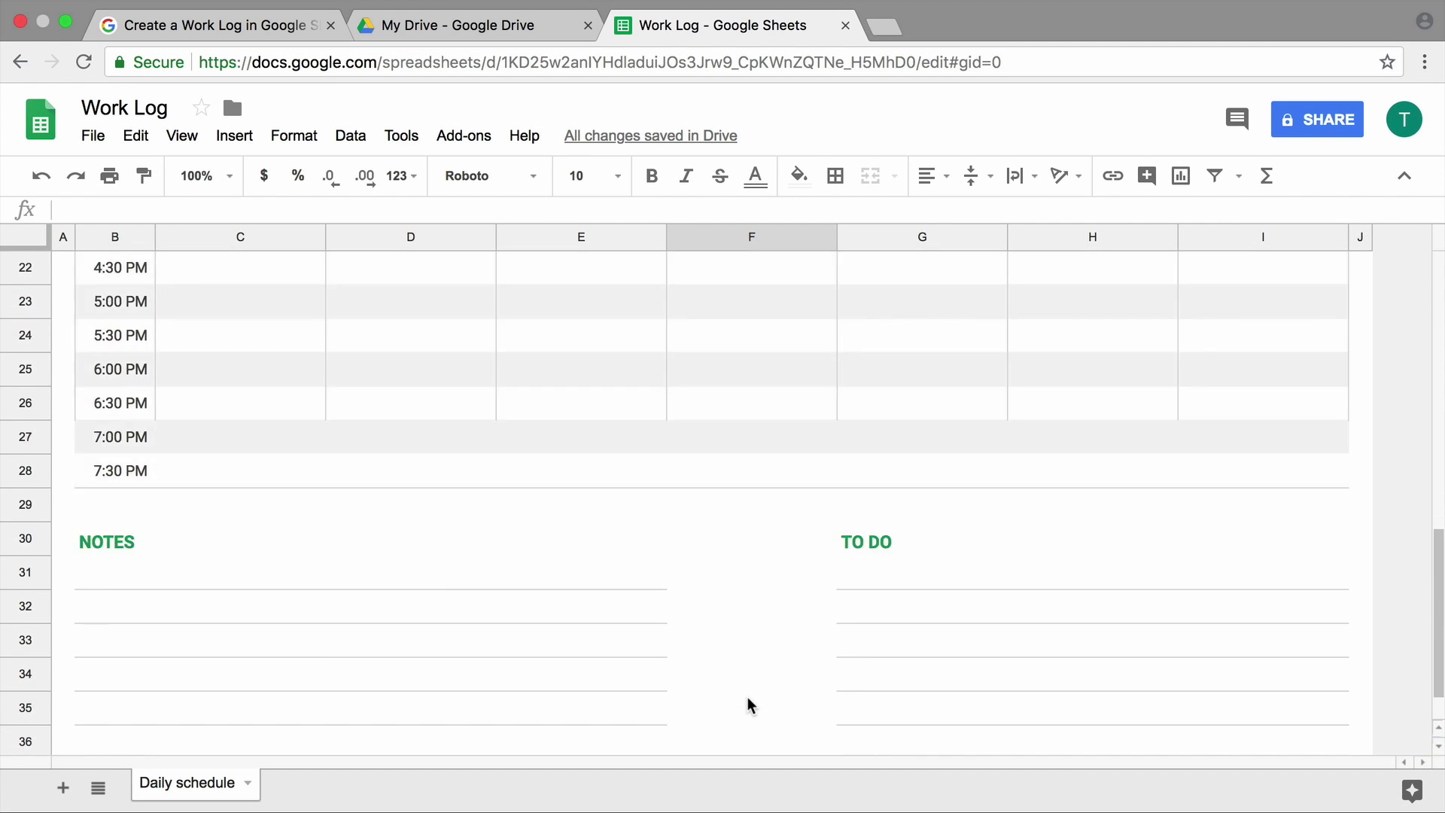
- Add notes in B31 and B32: cover the customer service desk, organize staff to unpack the order
click(410, 516)
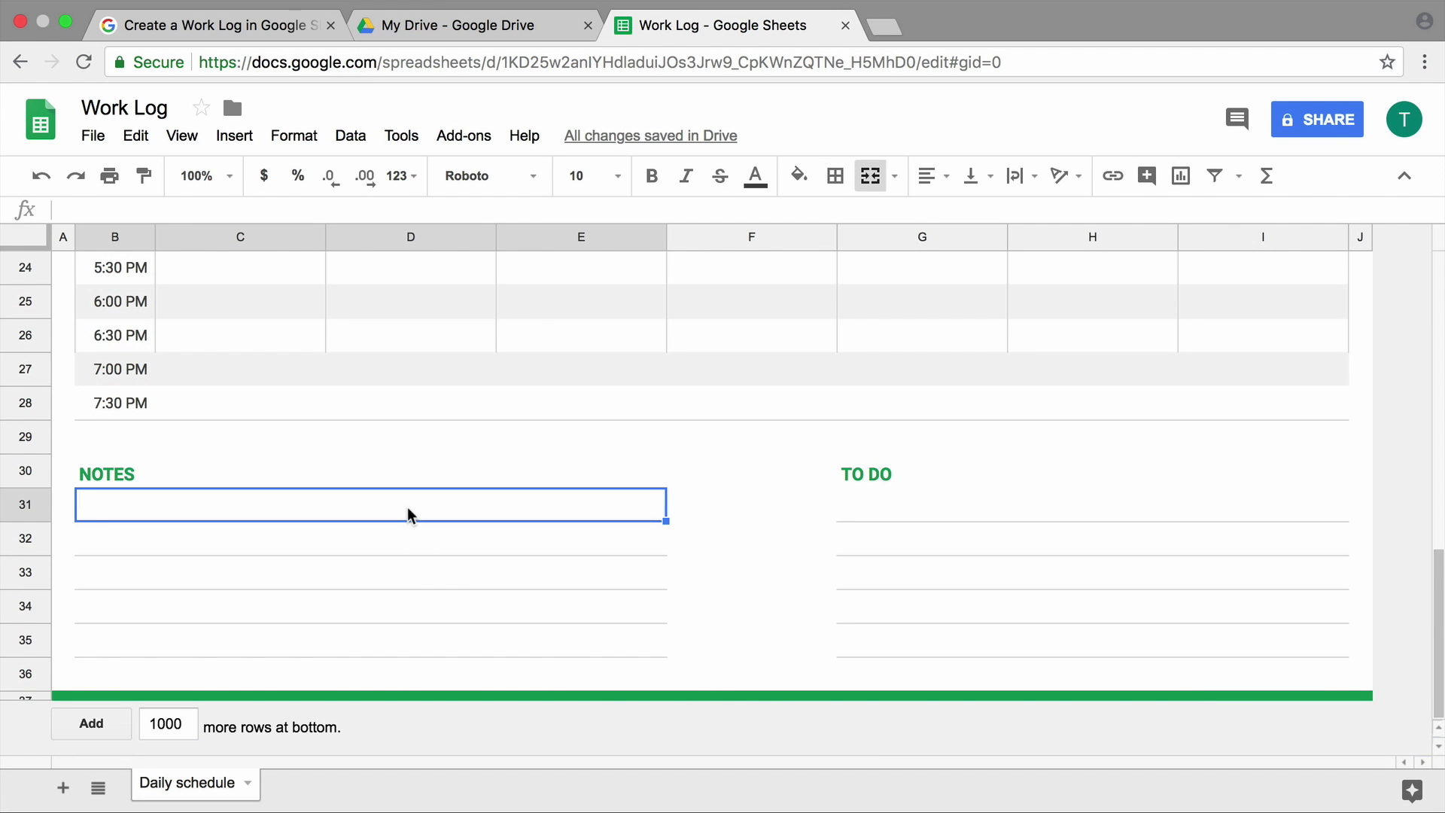
text(Elijah had to go pick up)
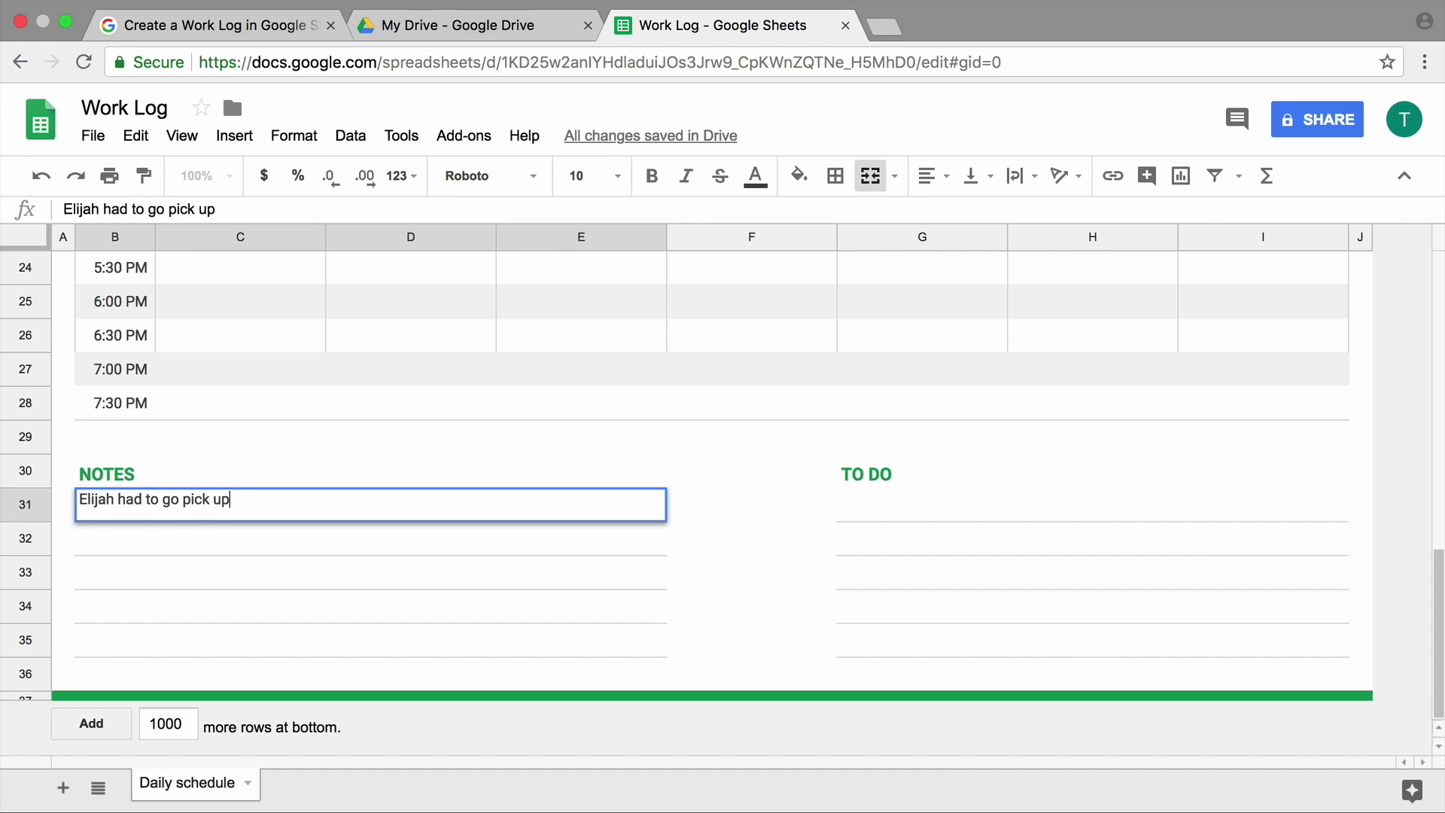
text( a sick child at school, so )
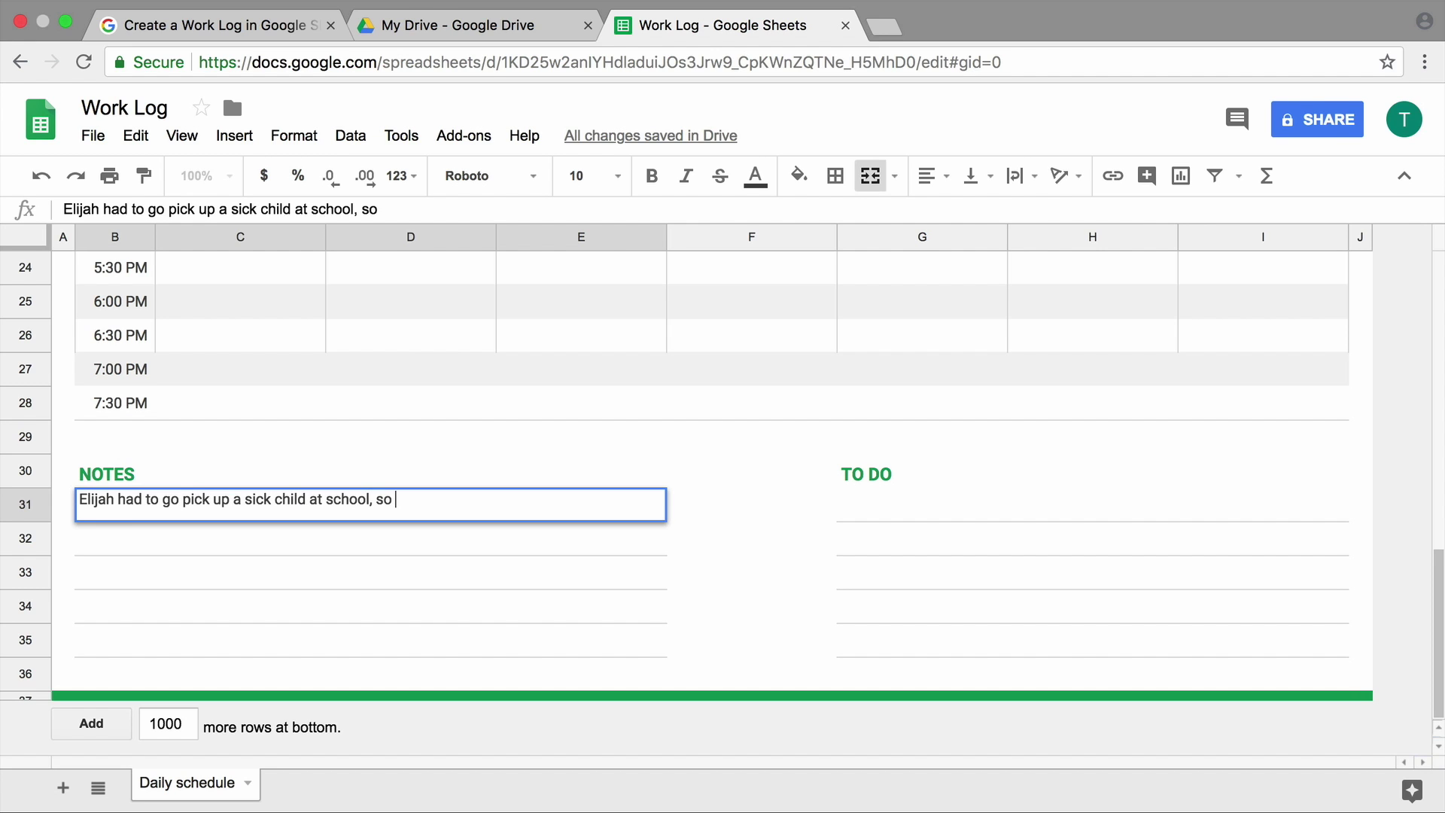
text(I volunteered t)
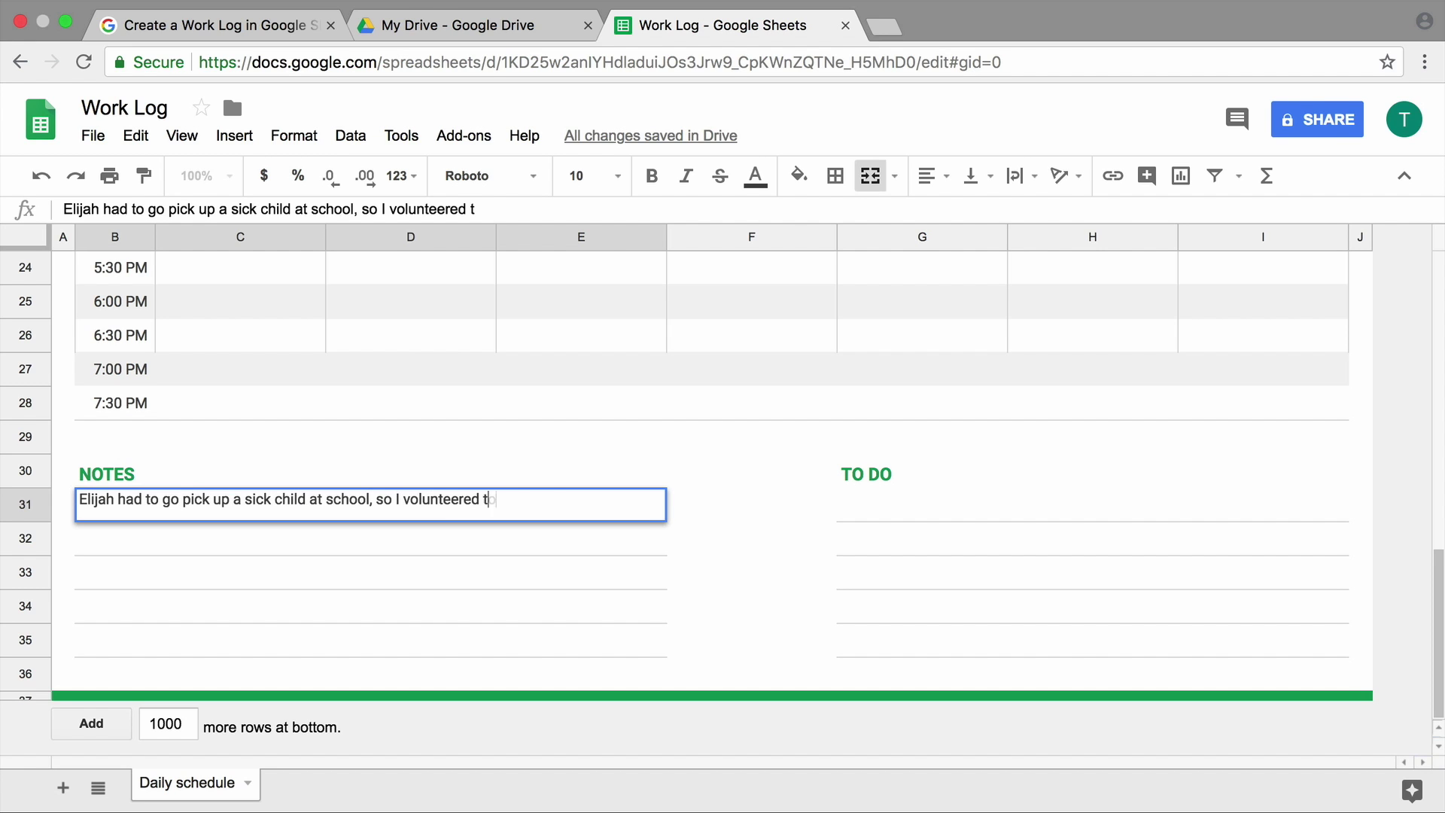
text(o cover the customer service desk)
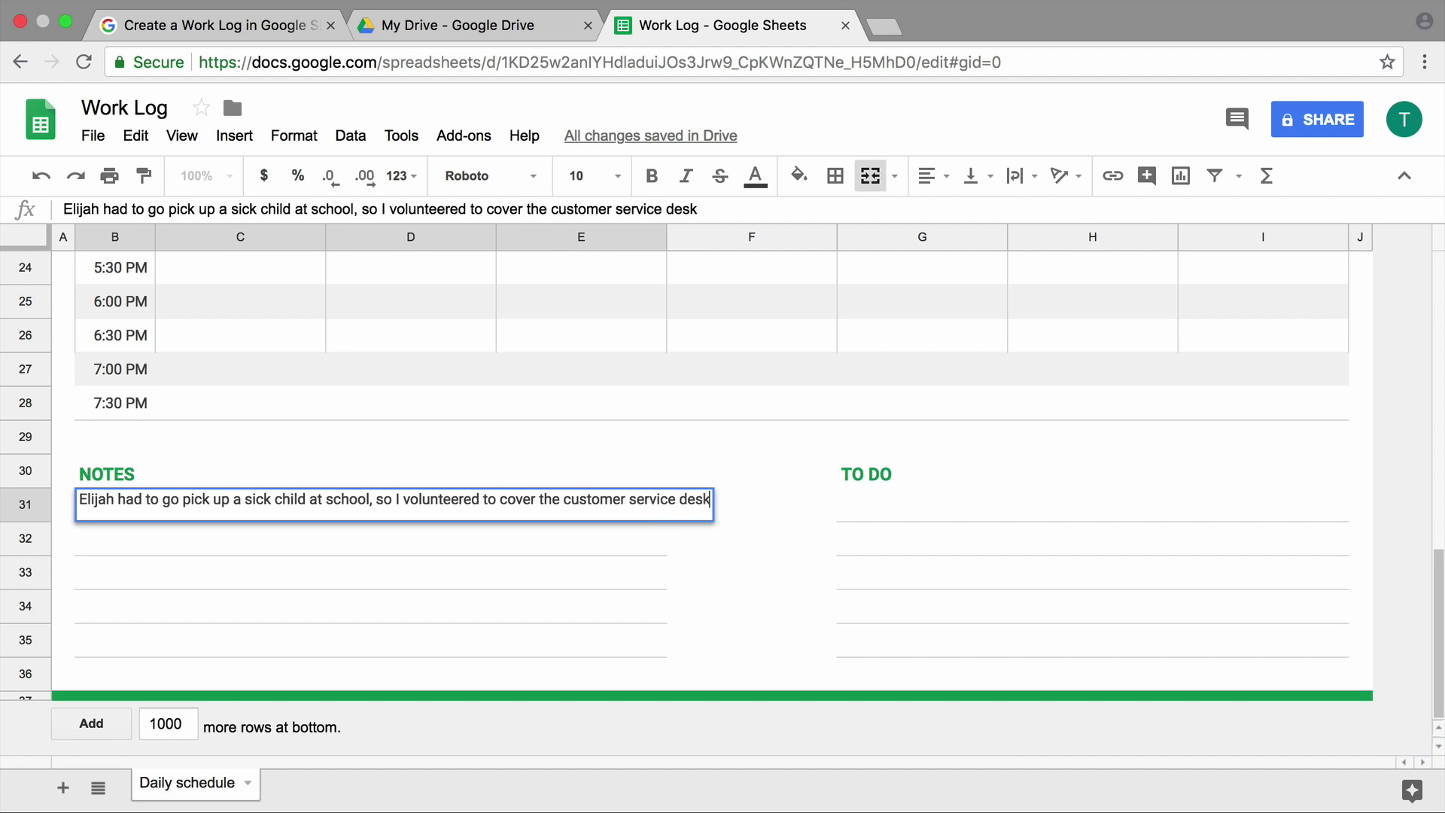
key(Return)
text(I organized )
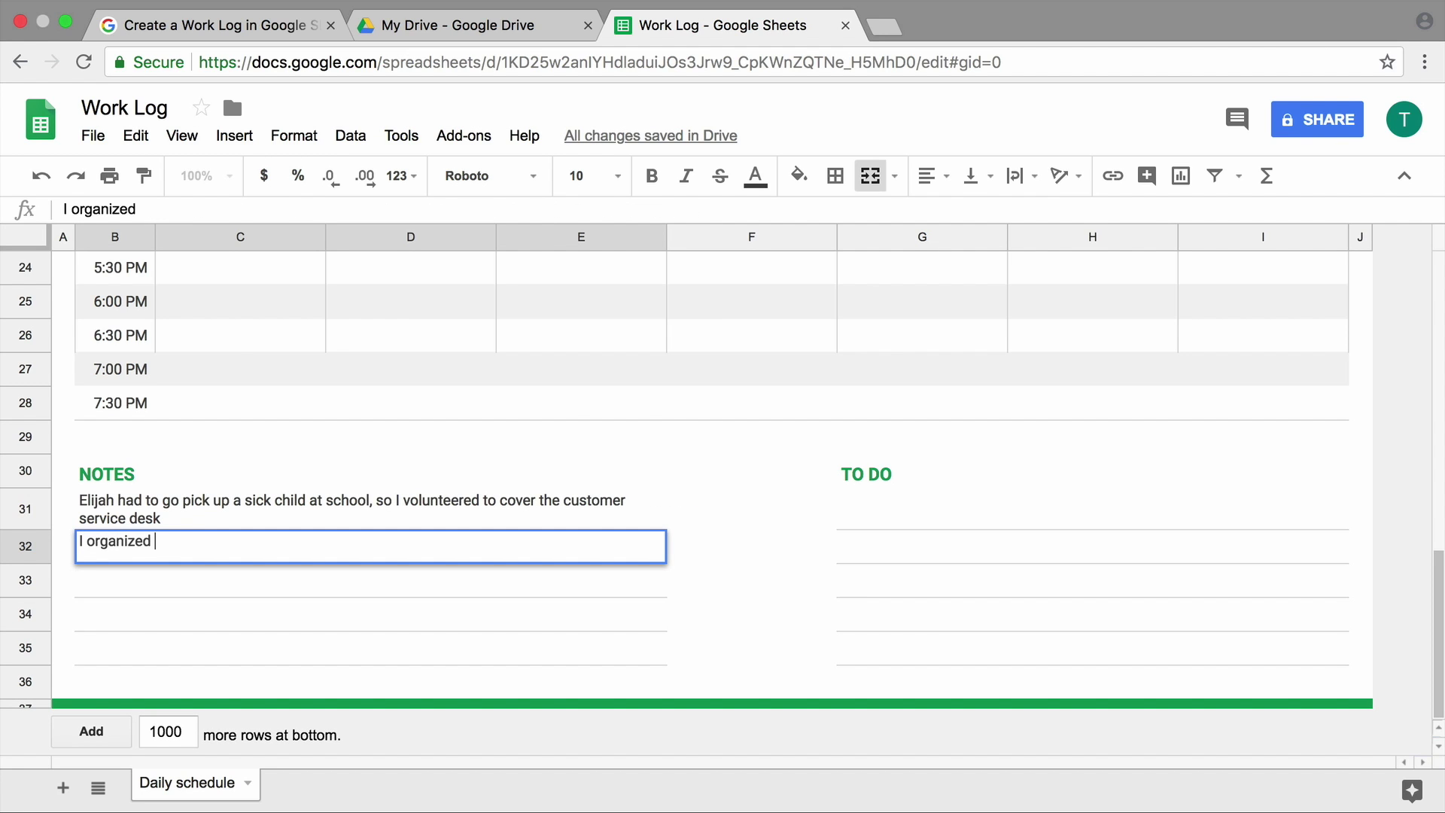
text(store staff to get t)
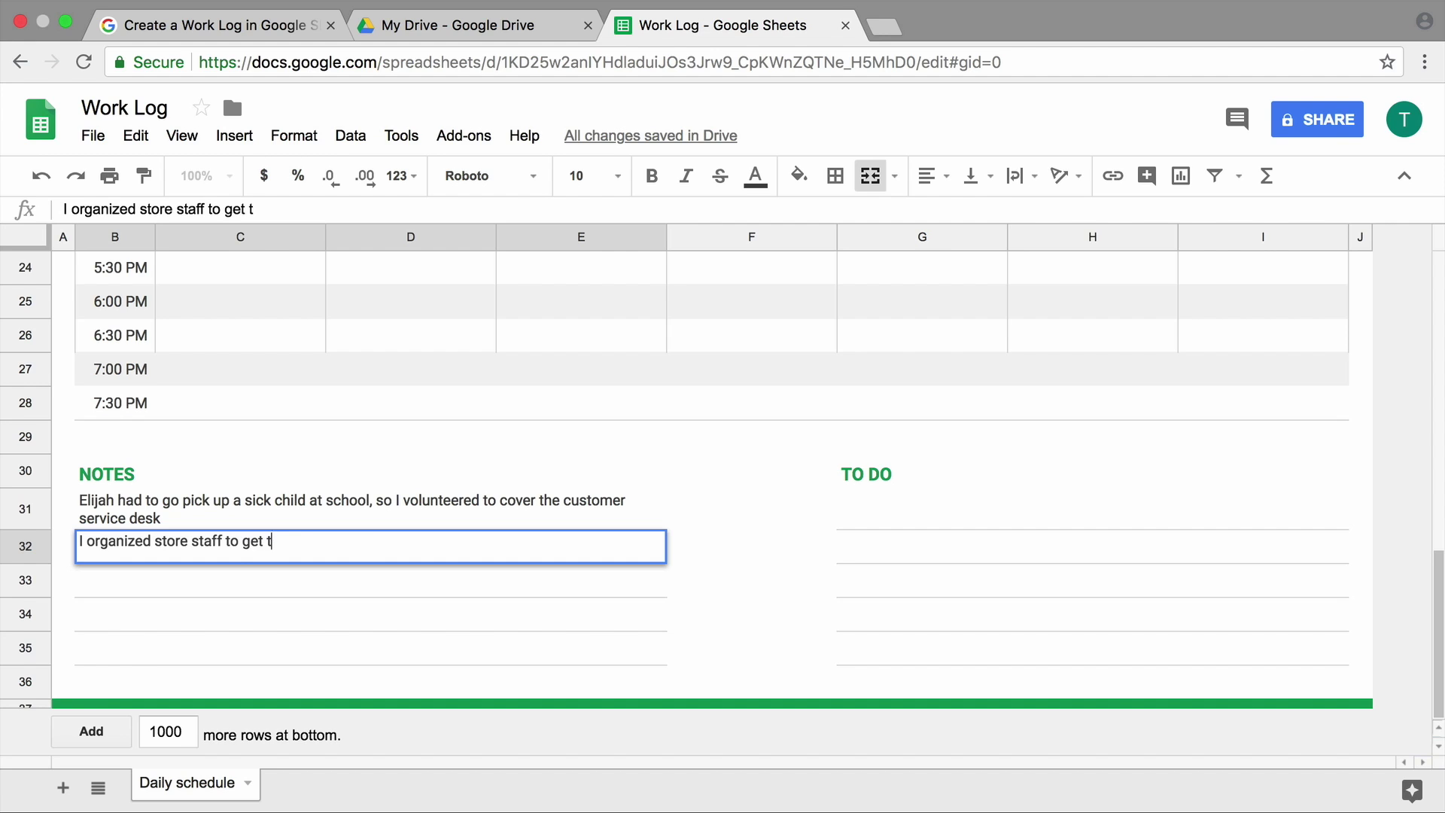
text(he new order unpacked, c)
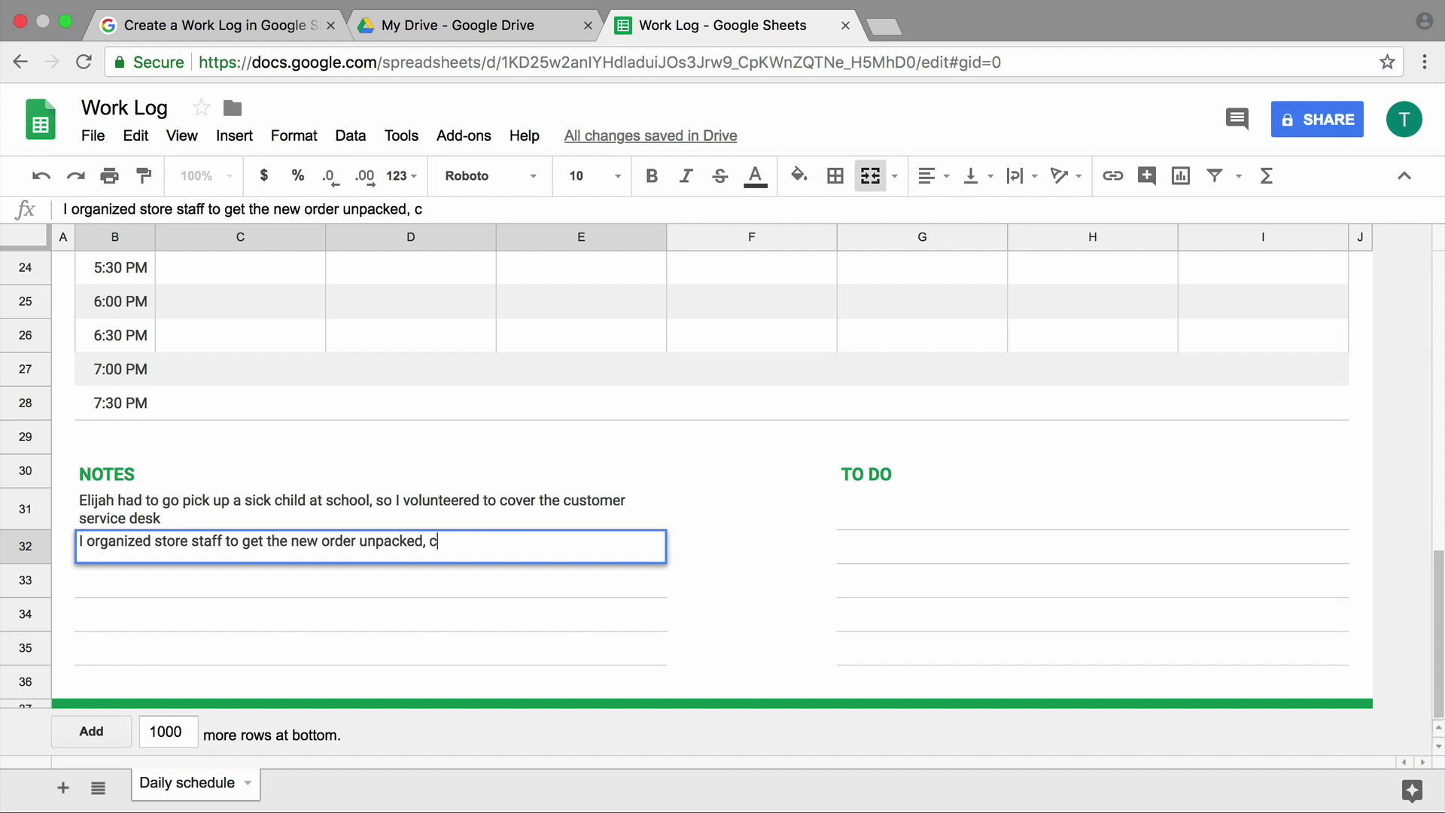
text(atalogued, and put out )
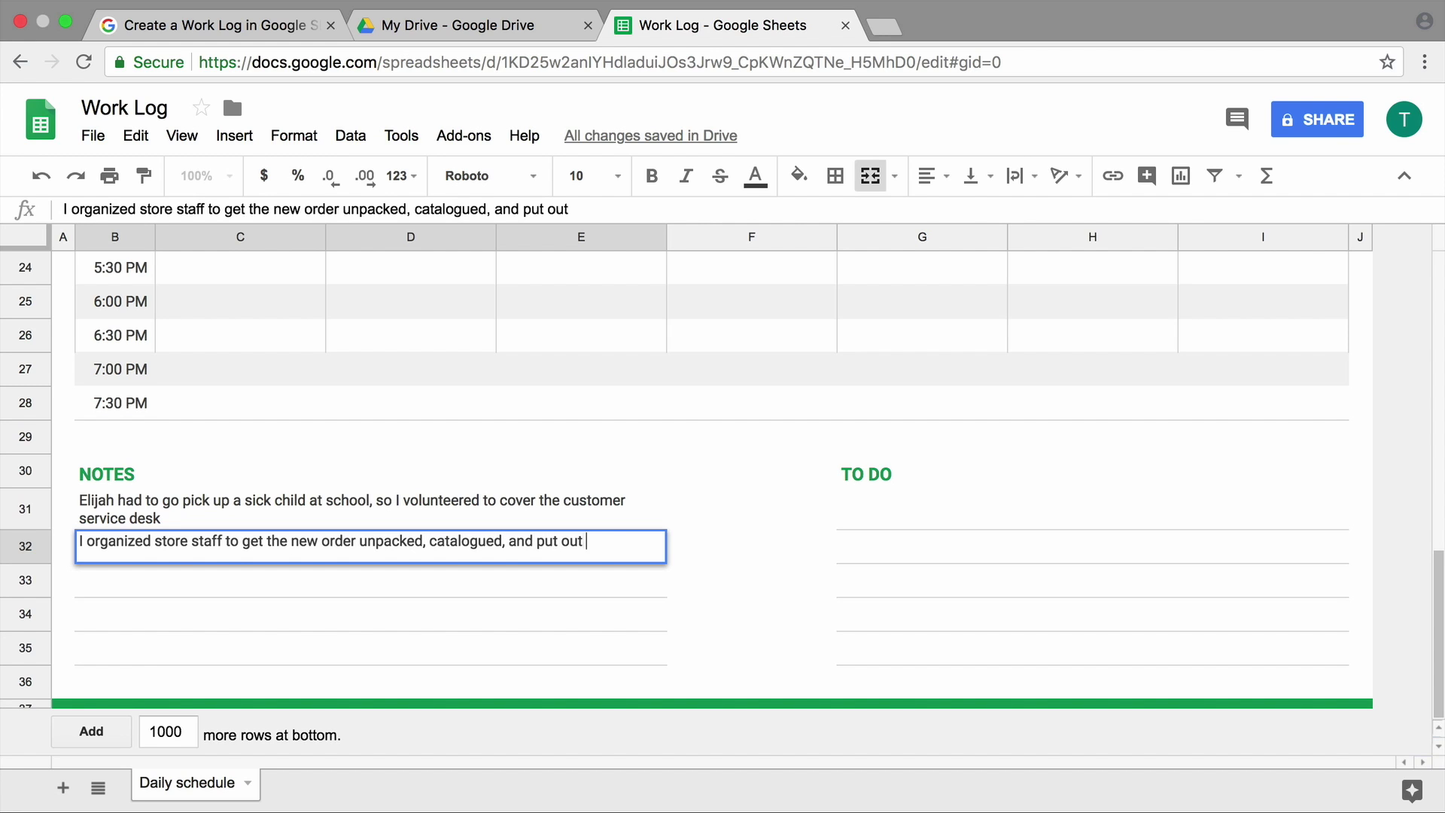
text(on the sales floo)
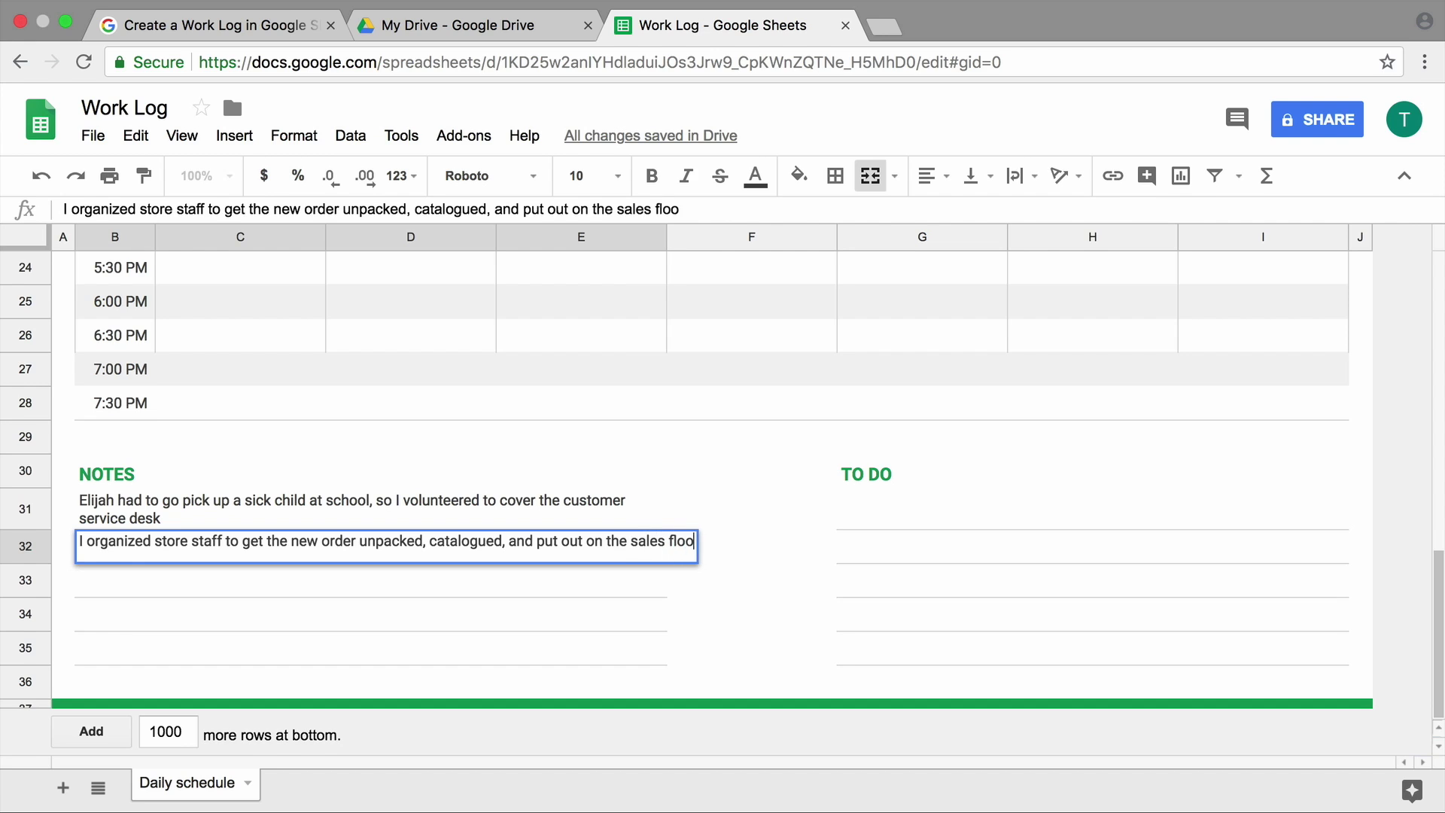
text(r)
key(Return)
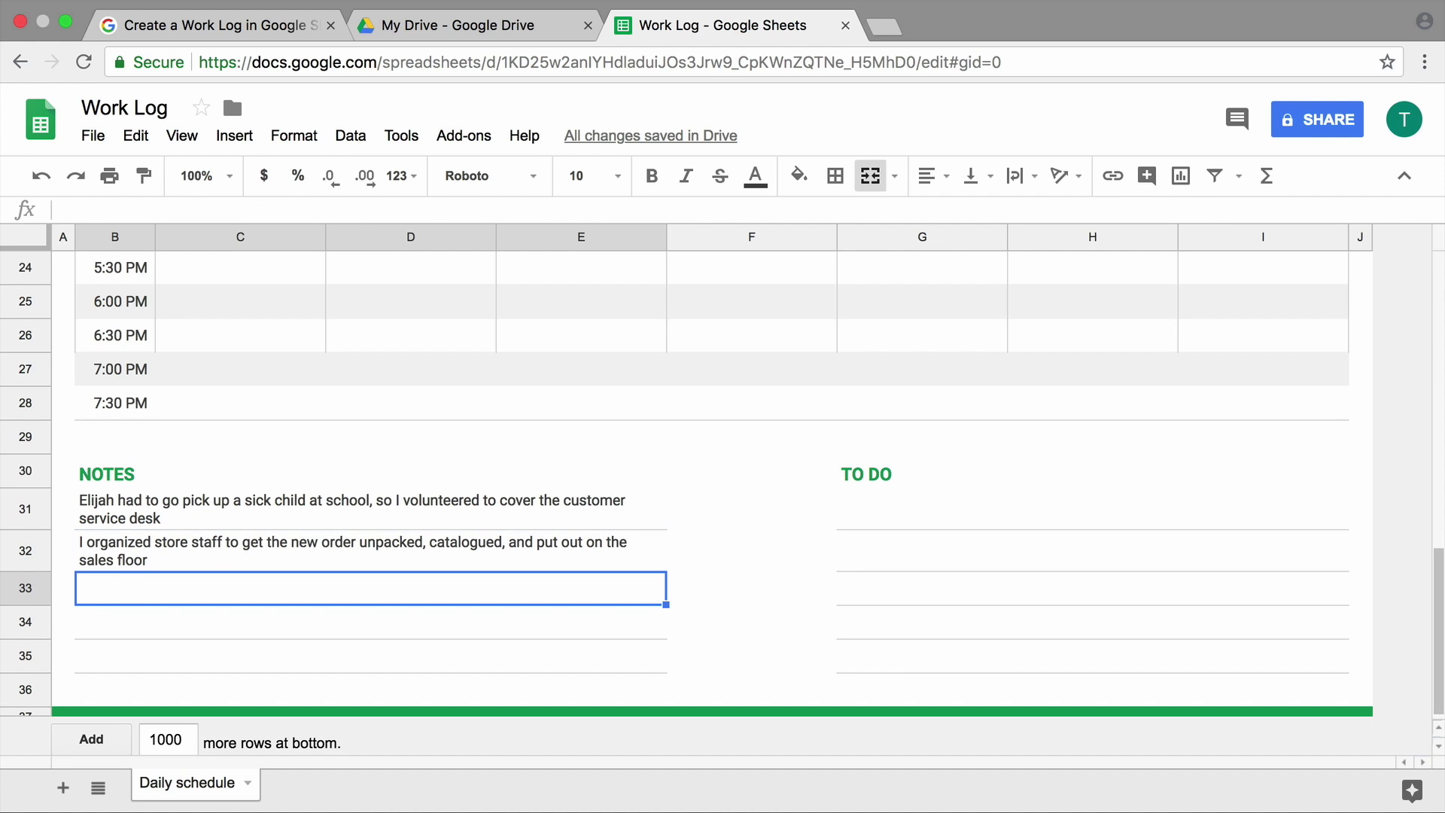
click(907, 517)
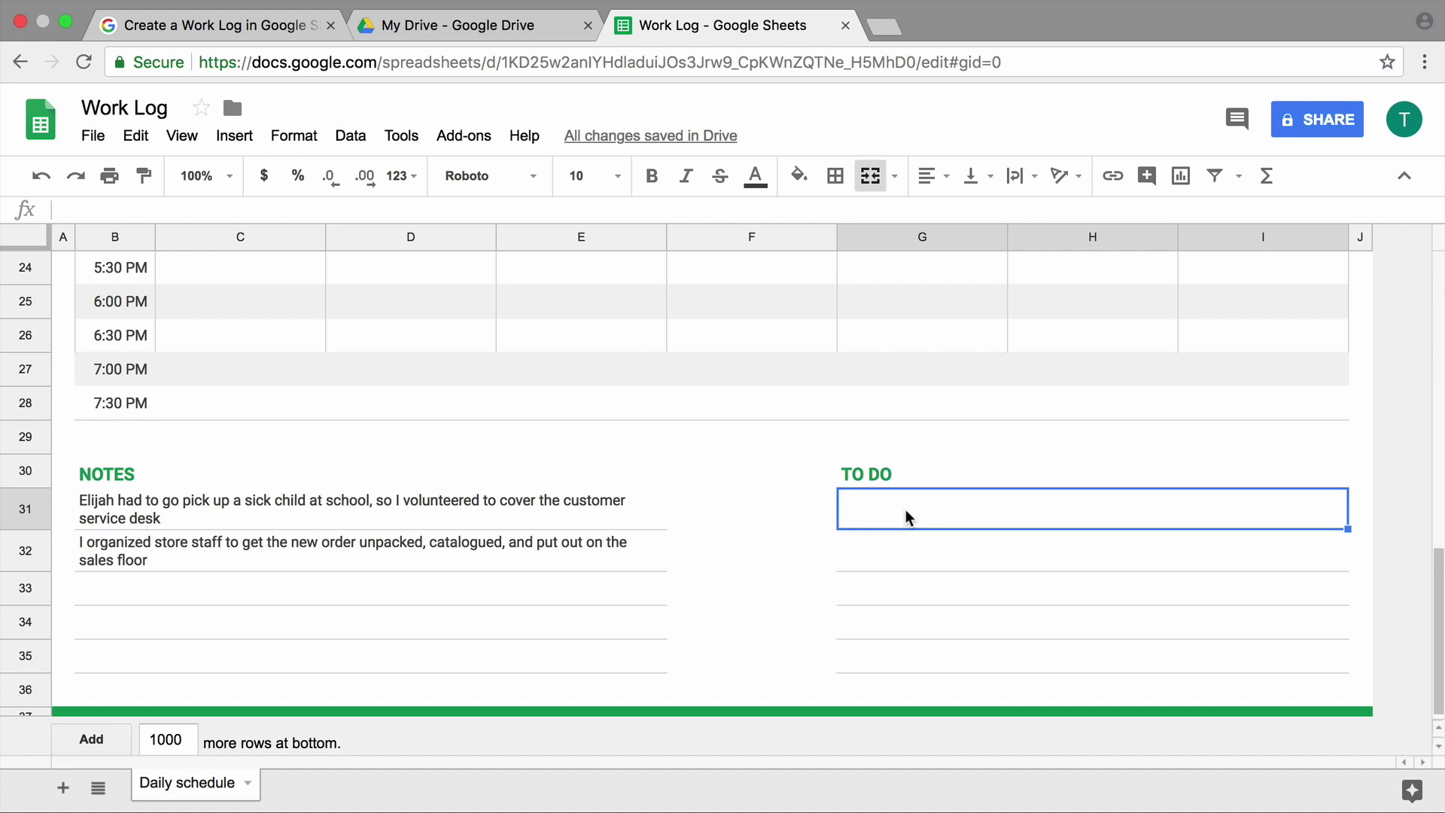
text(Talk to Myles )
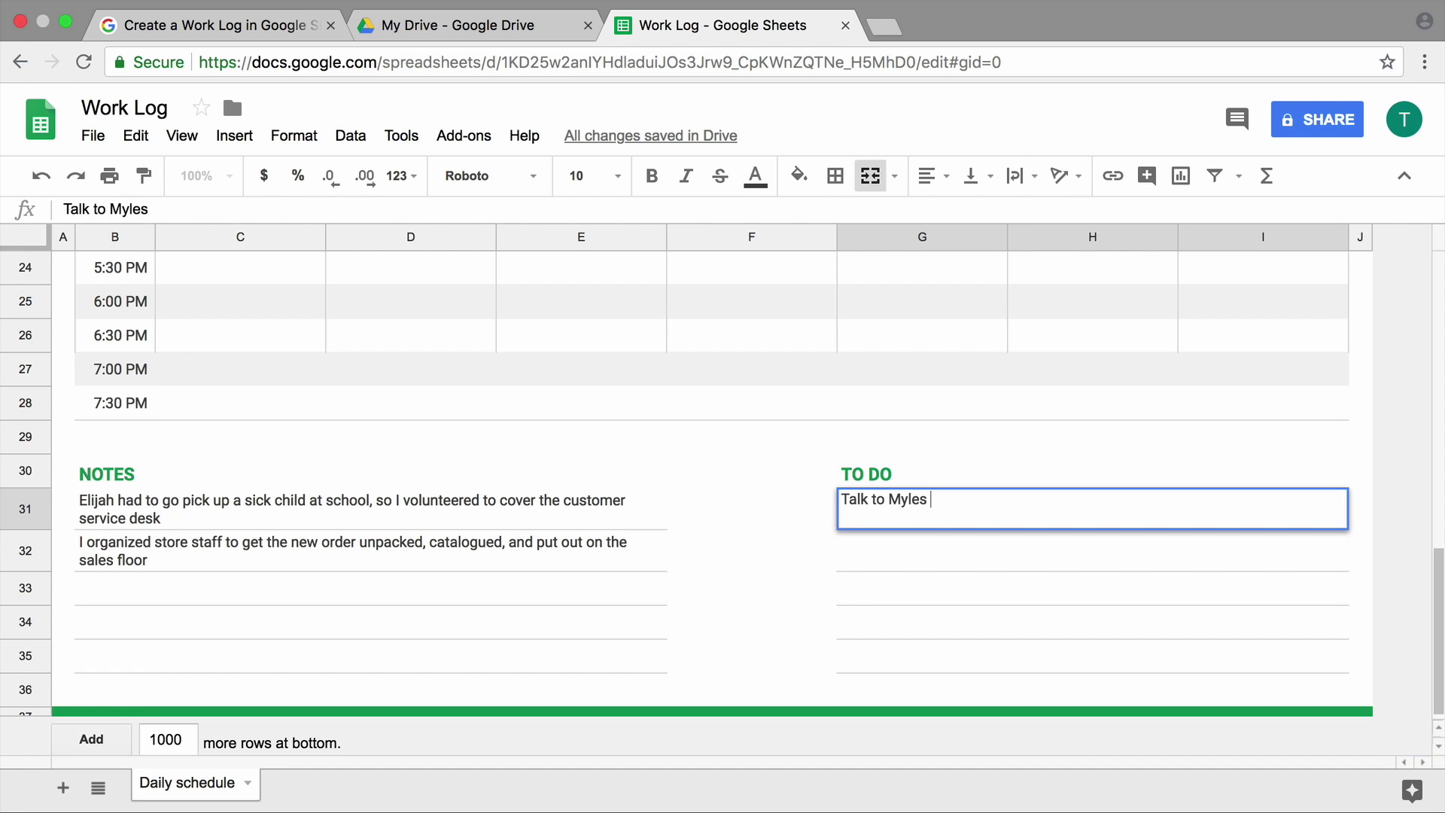
text(about dam)
text(aged merchandise)
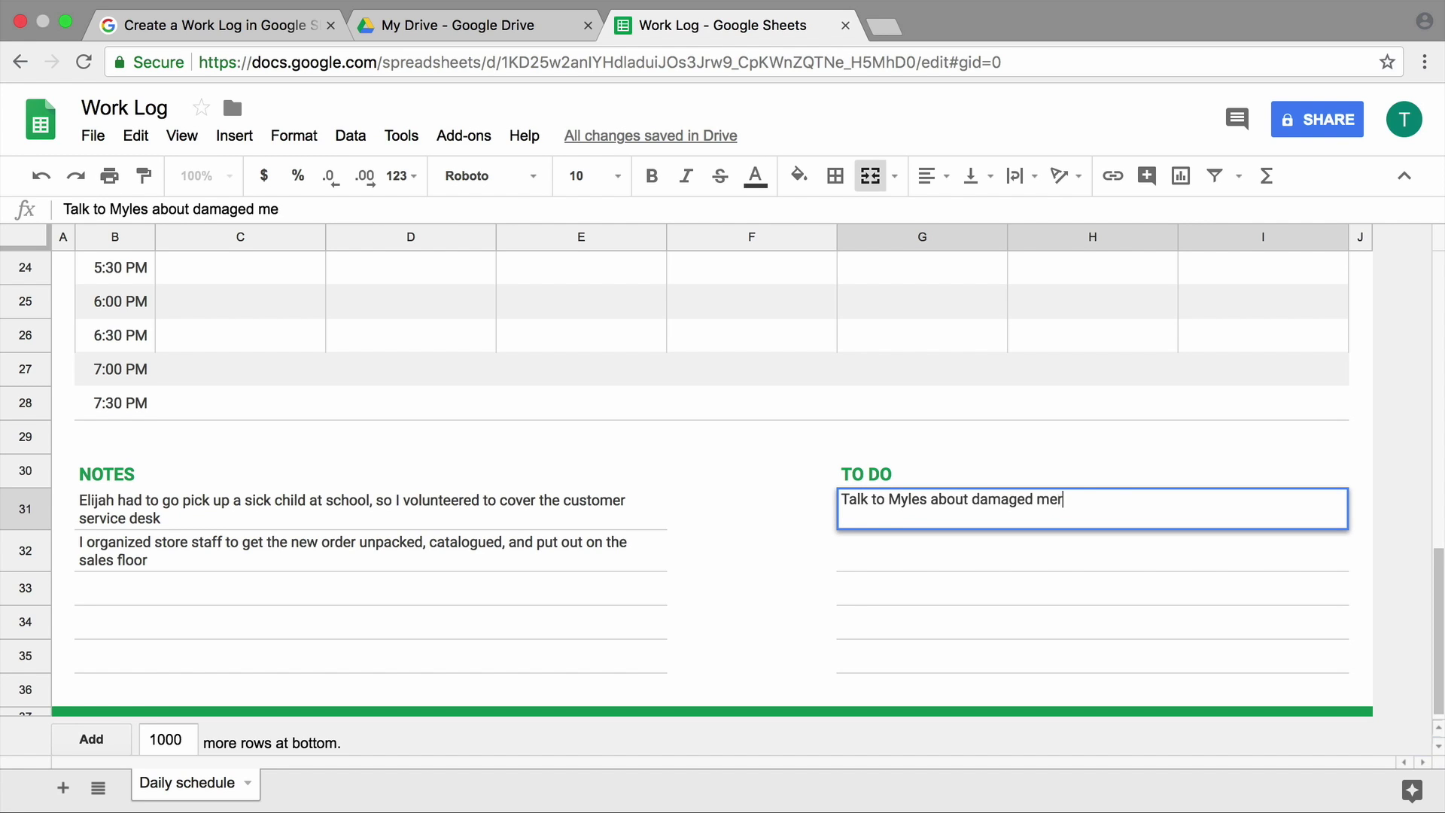
- Add to-dos in G31 and G32: talk to Myles about damaged merchandise, sign up for security training
key(Return)
text(Sign up for store sec)
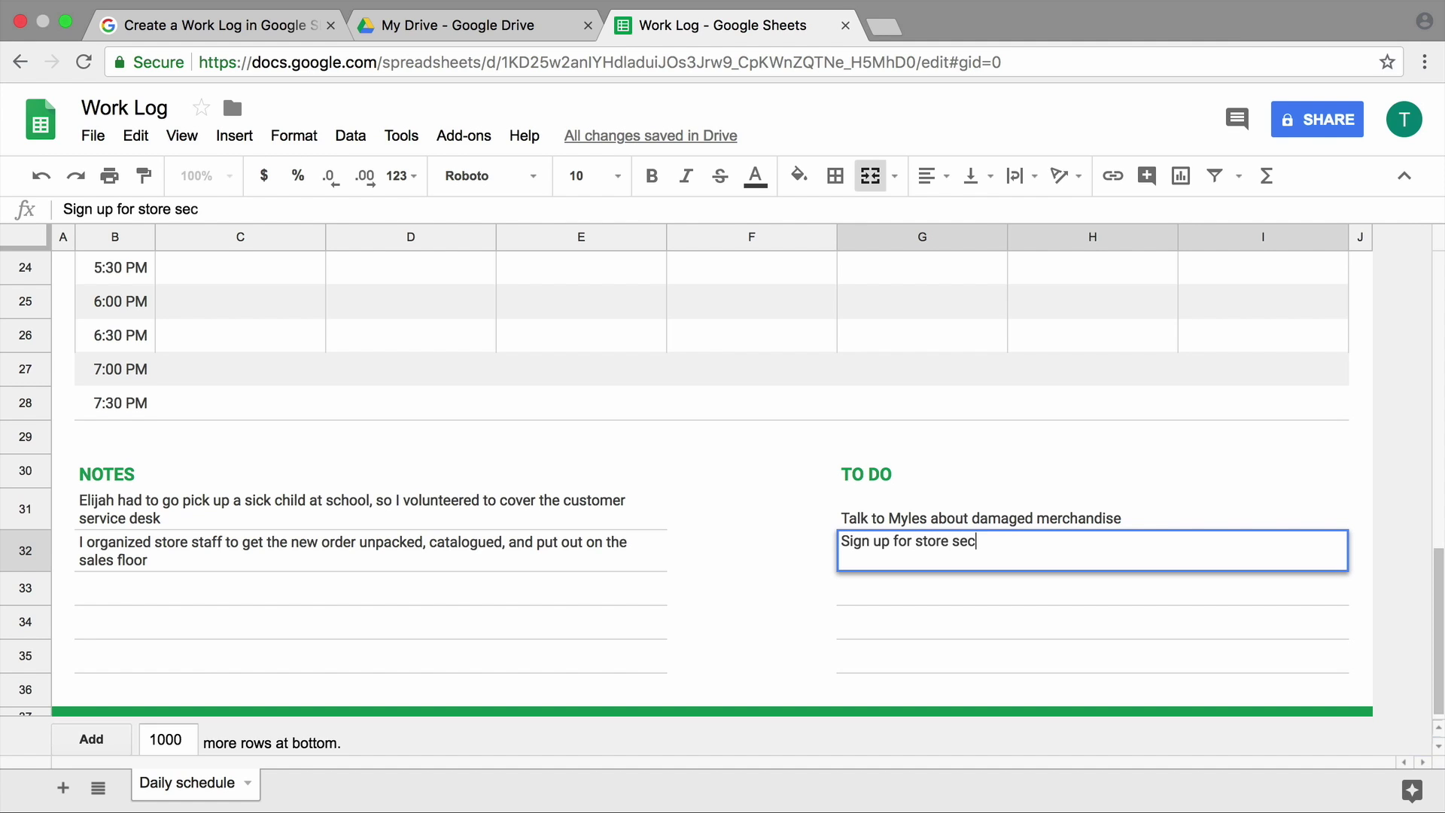
text(urity training)
key(Return)
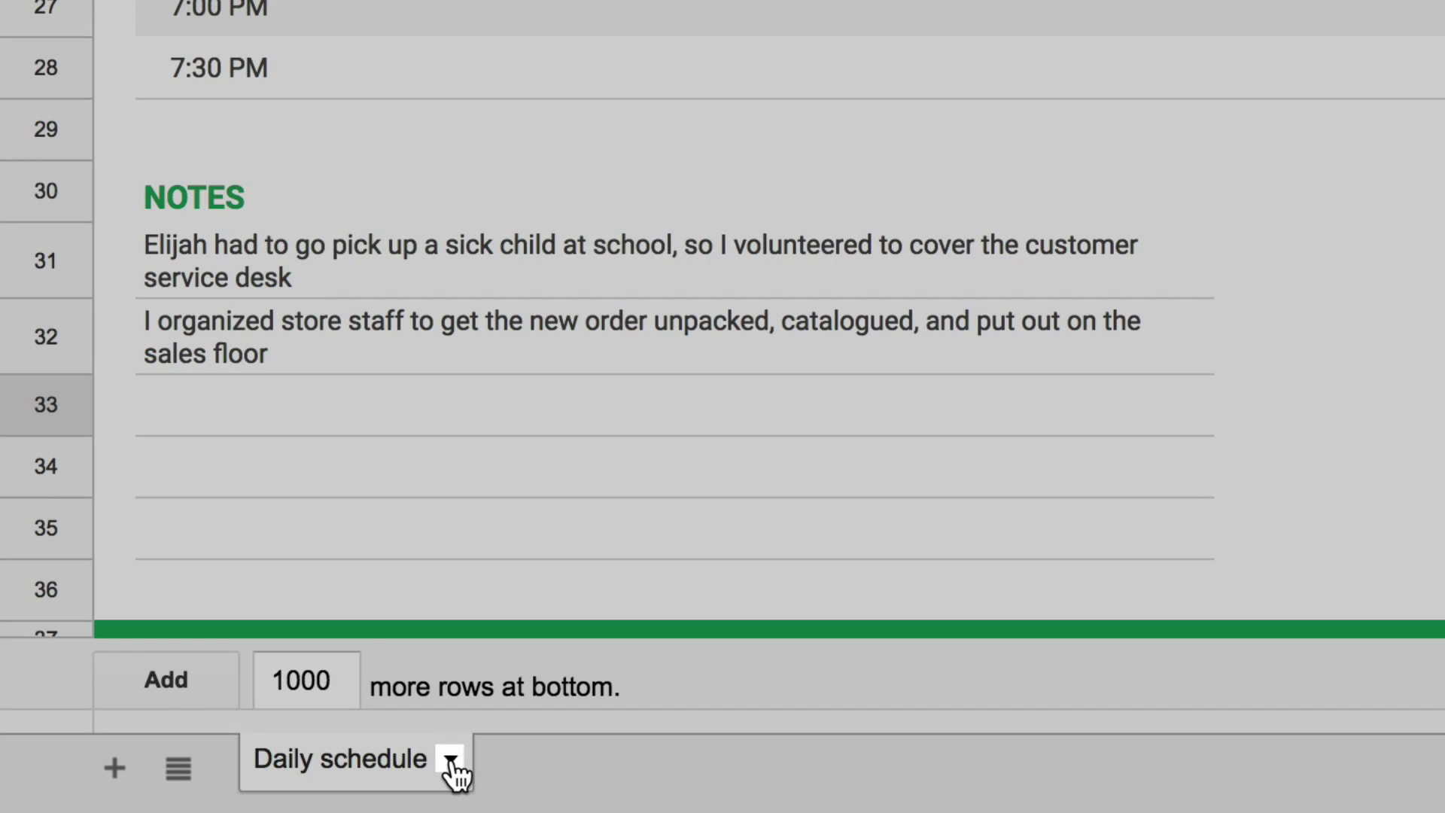
- Duplicate the schedule sheet and name the tabs 'Week of 7/30' and 'Week of 8/6'
click(452, 766)
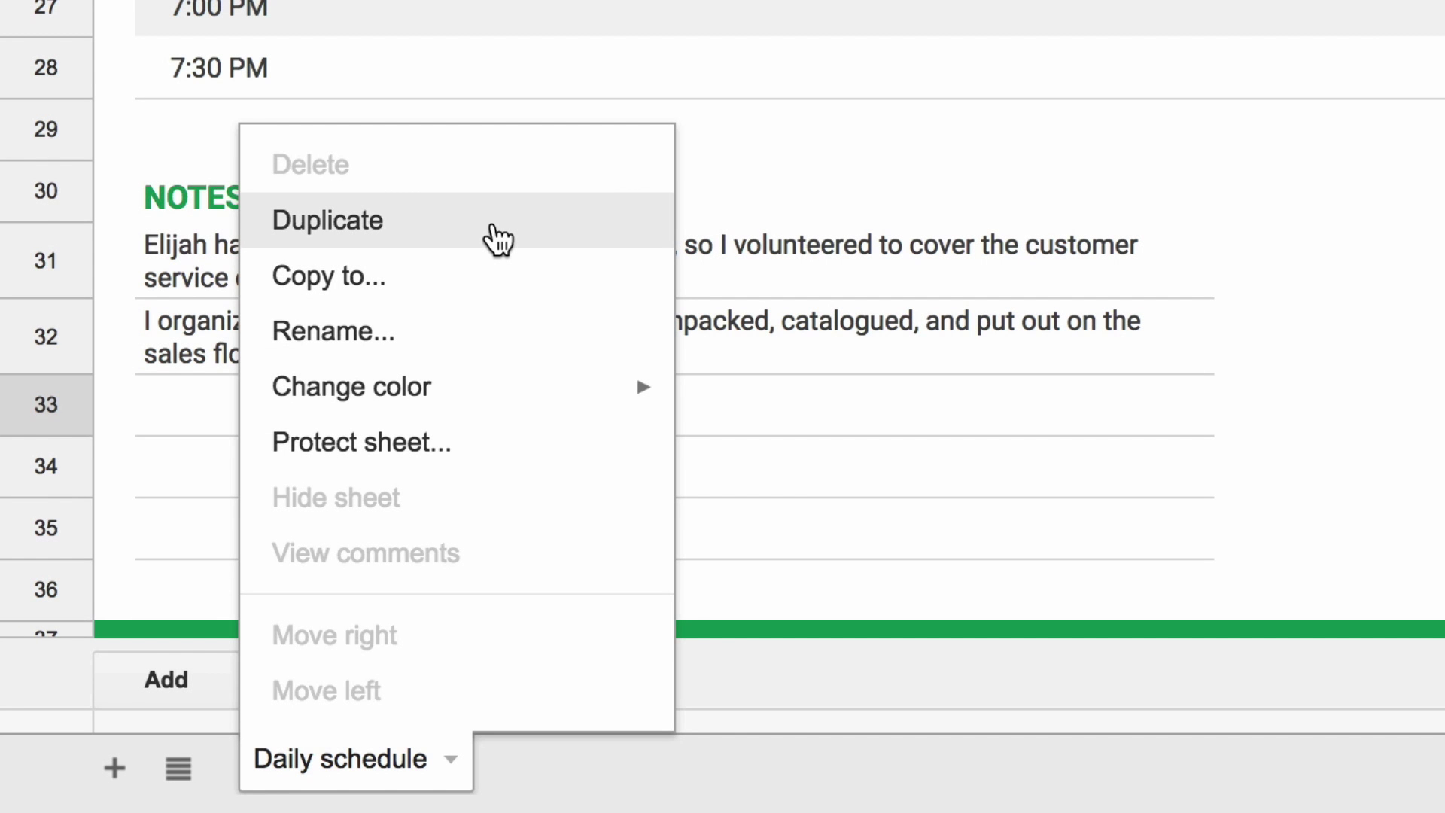
click(498, 237)
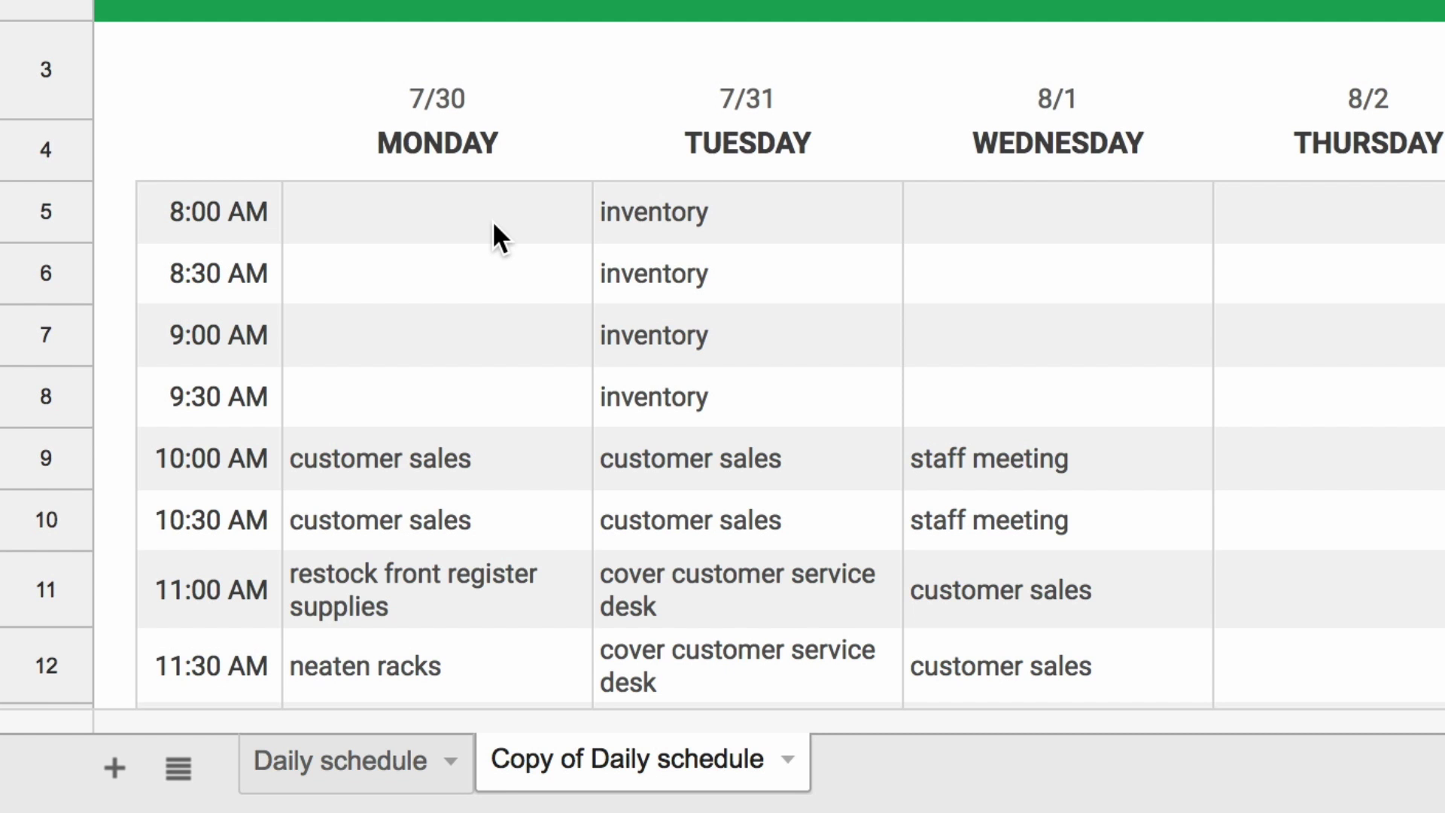
double_click(374, 760)
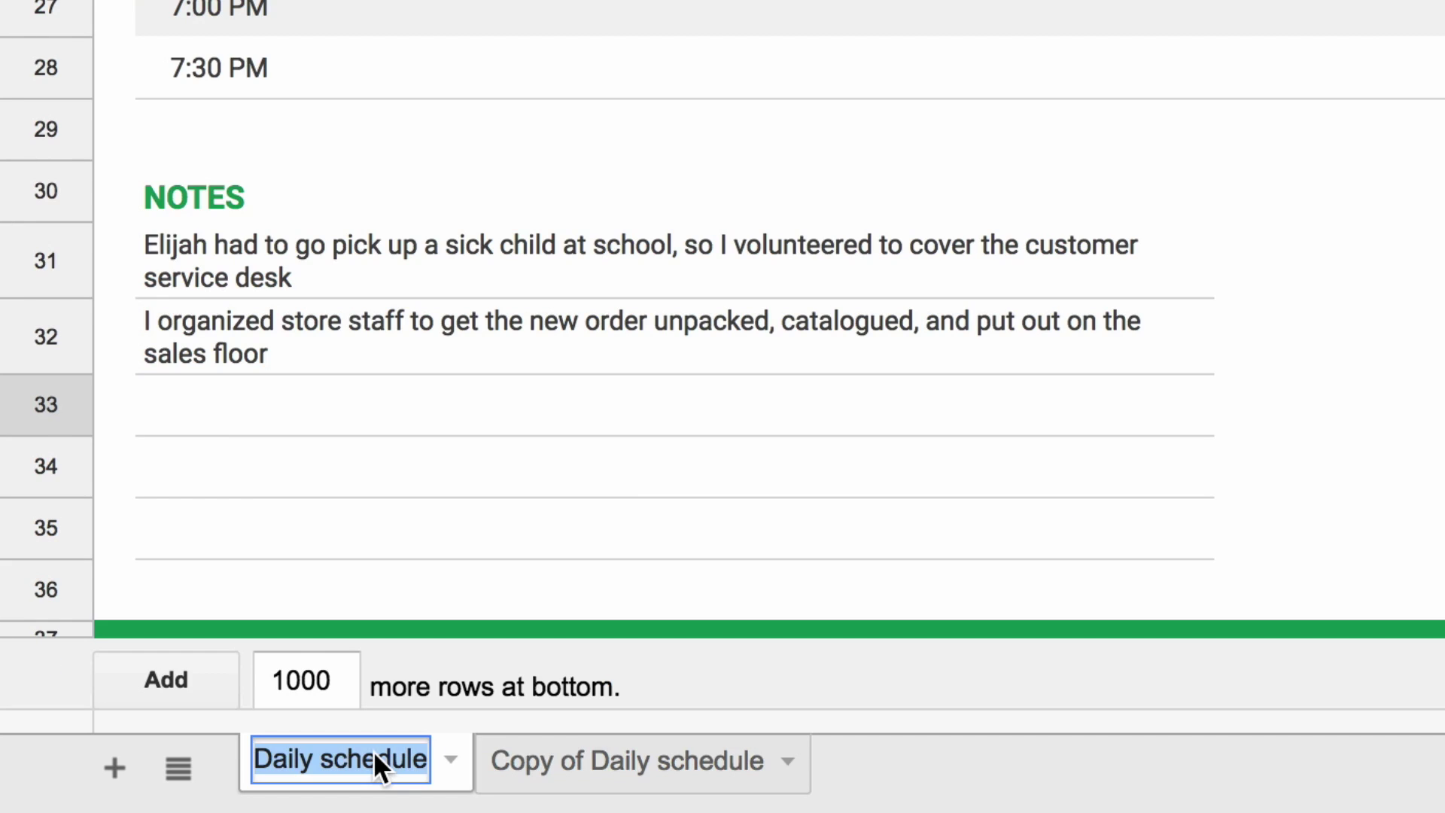
text(Week of 7/30)
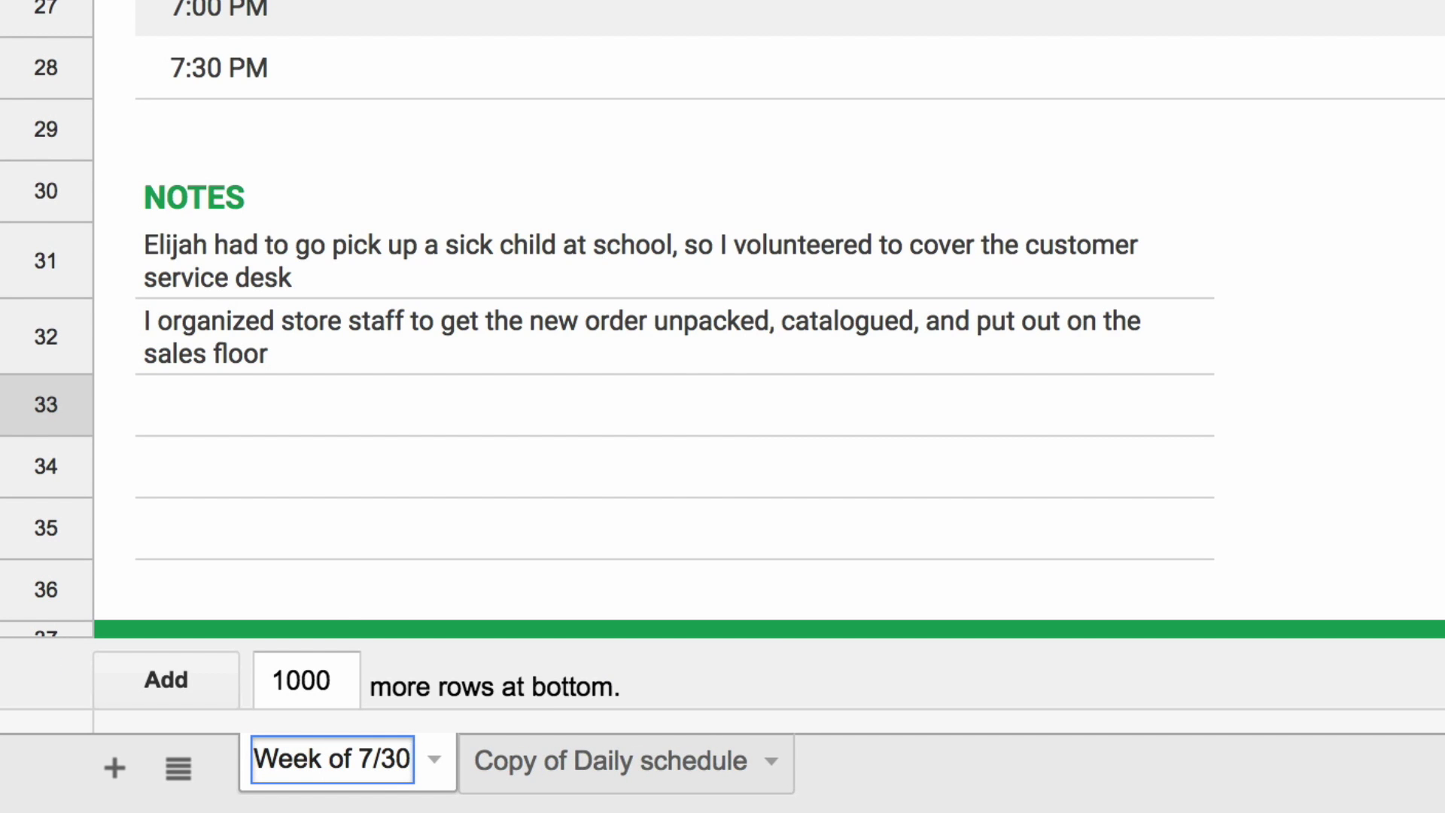
double_click(565, 767)
text(Week of 8)
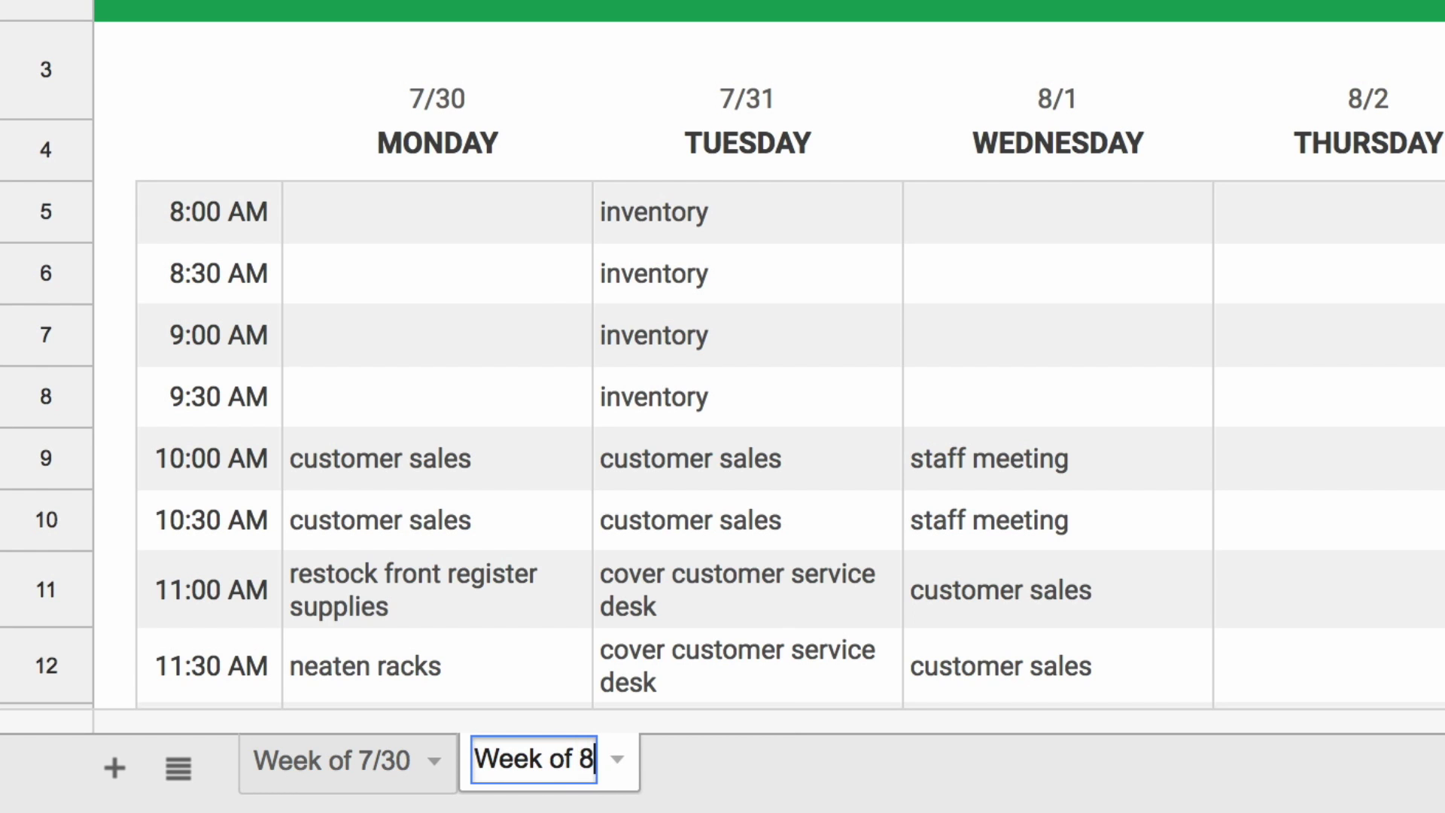
text(/6)
key(Return)
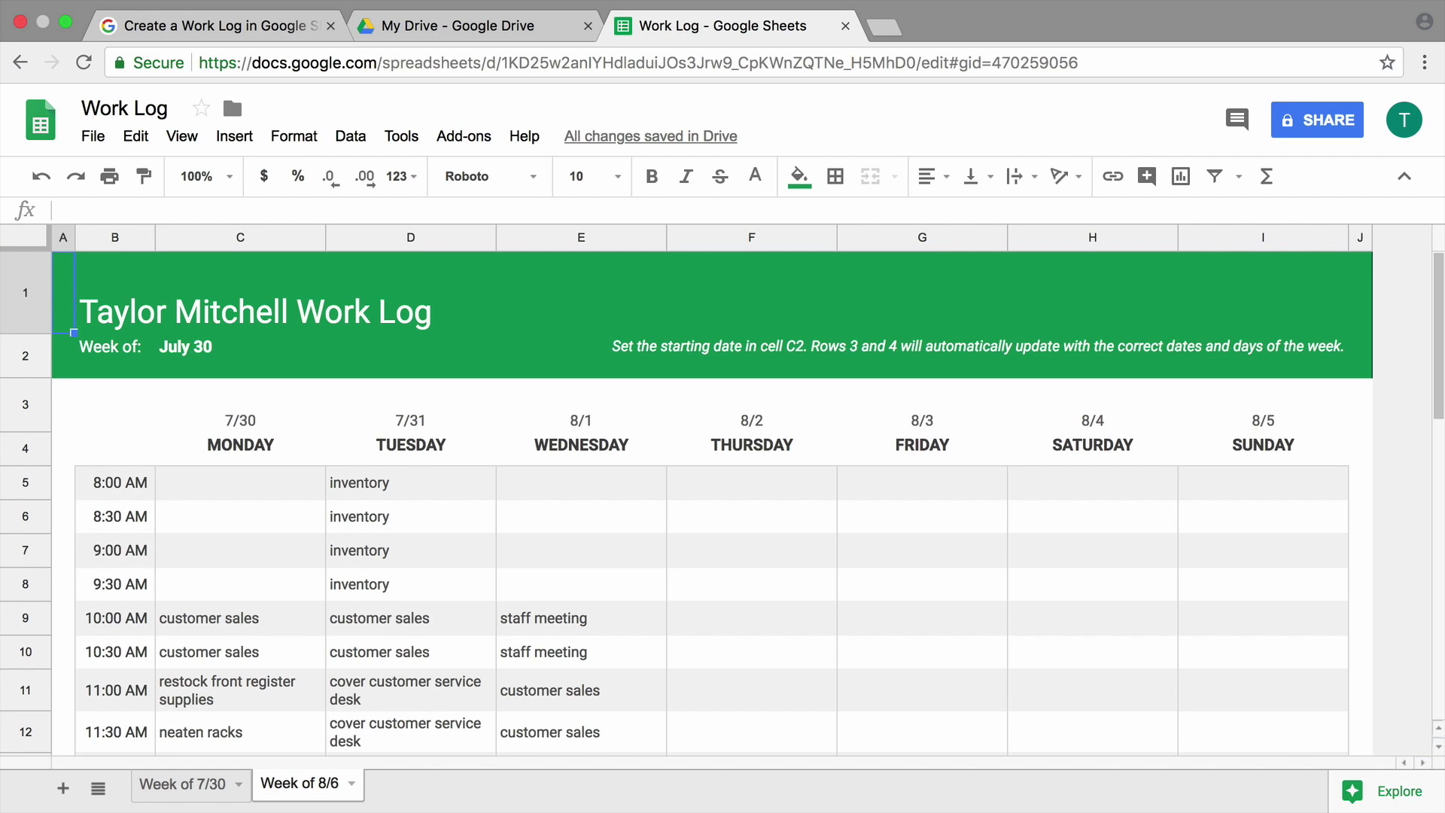
- Change the copy's start date in C2 to 8/6/2018
double_click(187, 347)
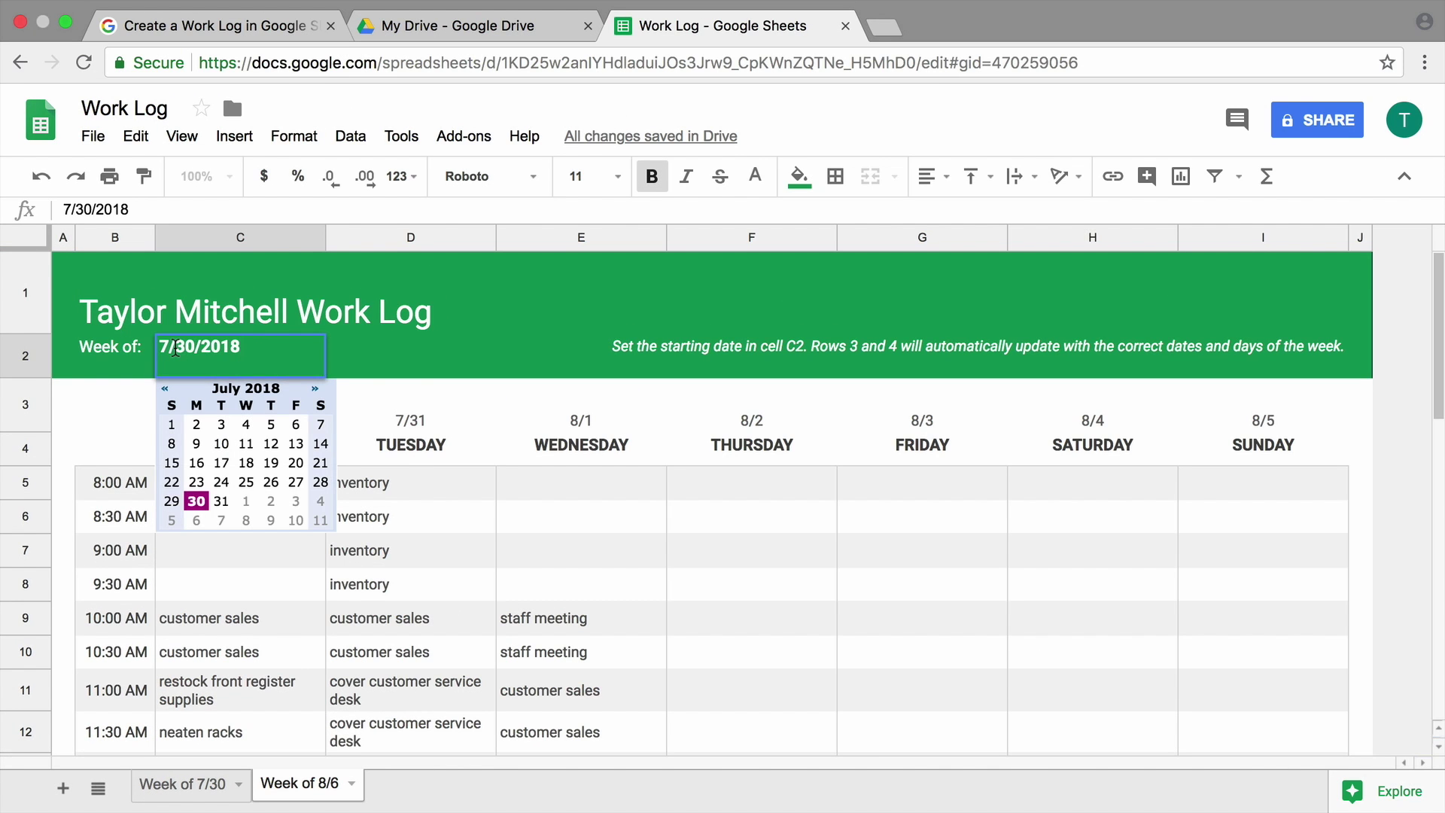
key(ctrl+a)
text(8/6/2018)
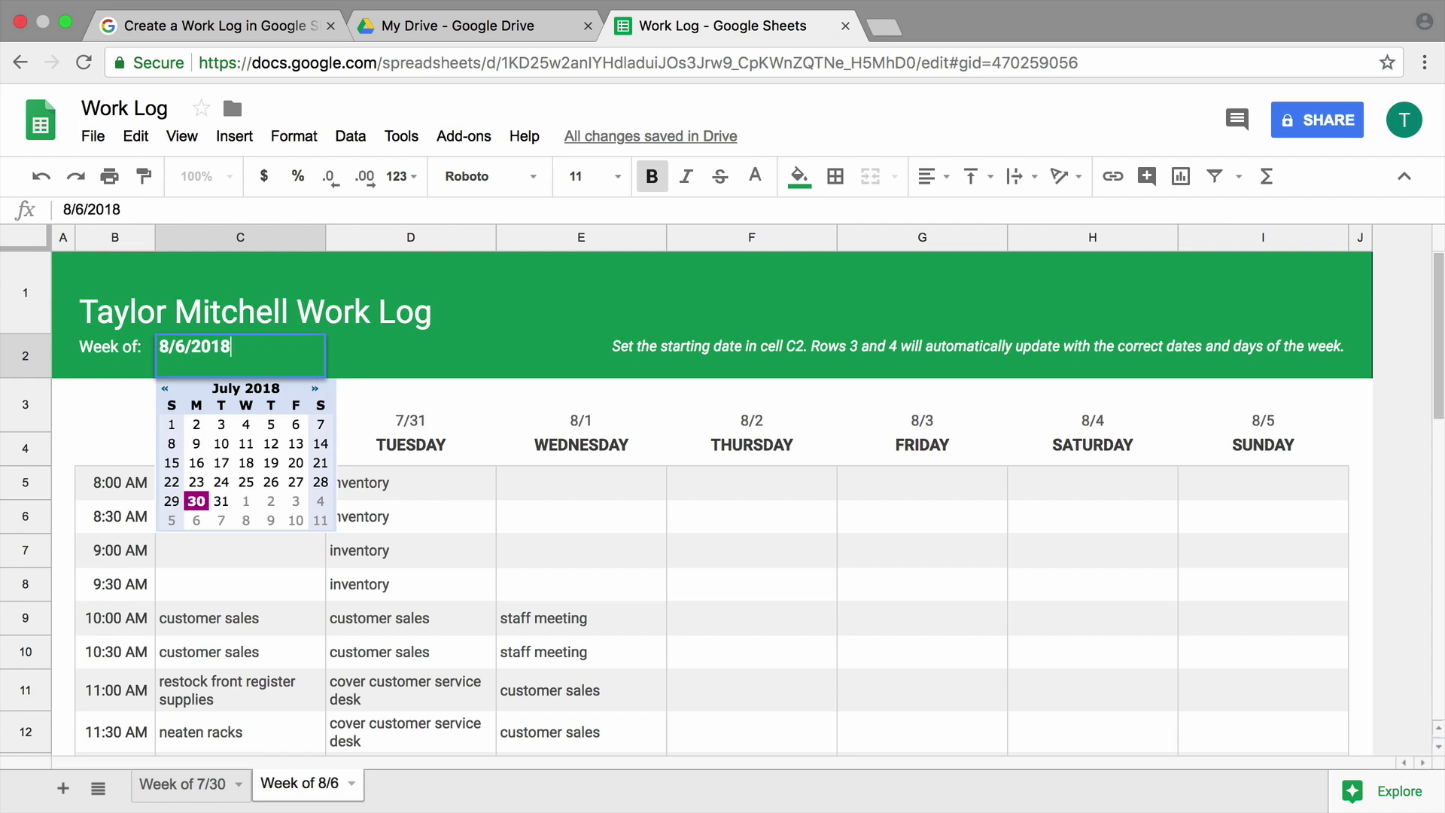
key(Return)
scroll(226, 508, down, 5)
drag(191, 299, 546, 702)
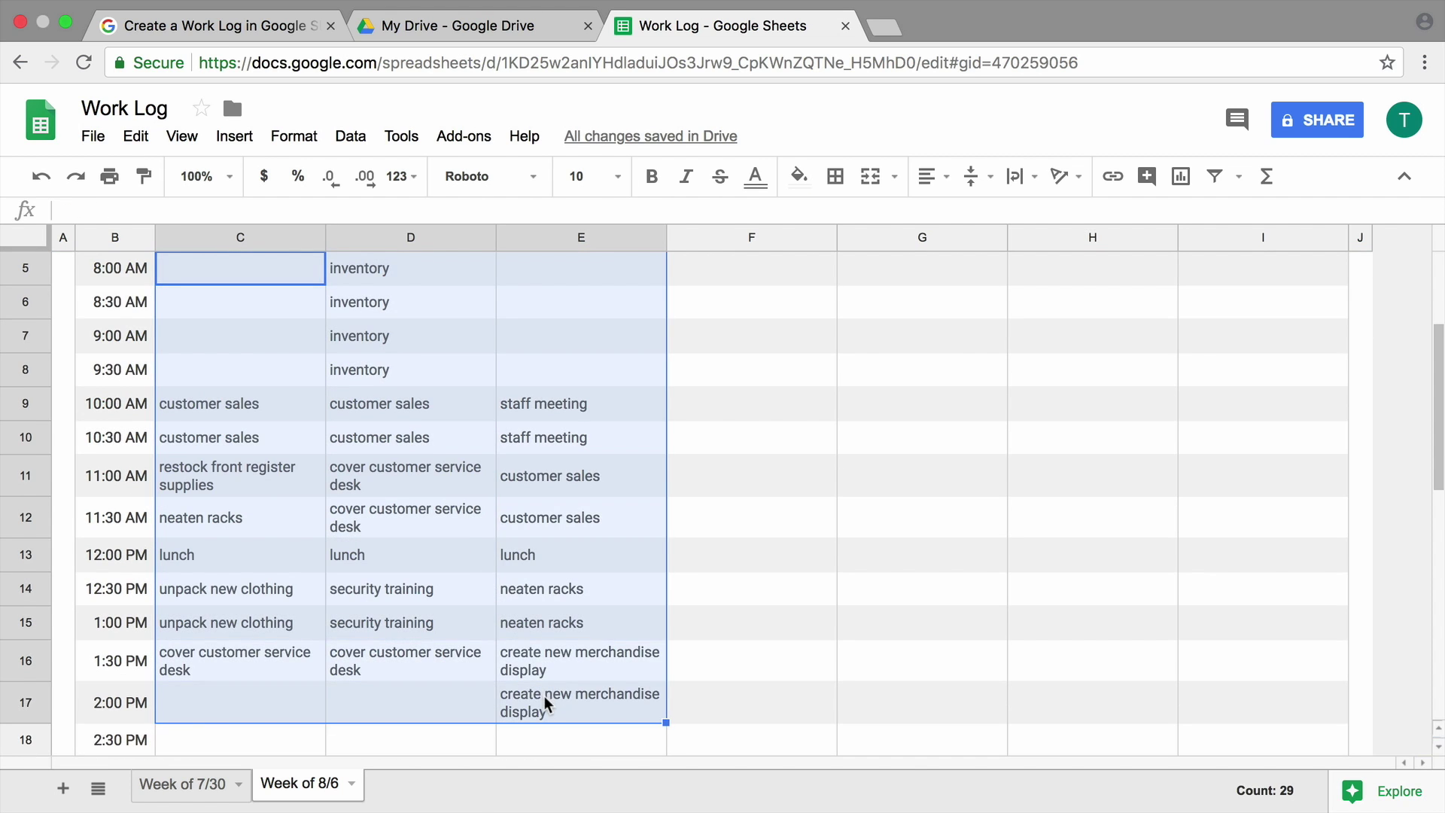
- Delete the copied activities in C5:E17 on Week of 8/6 and select the Monday 8:00 AM cell
key(Delete)
click(404, 554)
click(246, 285)
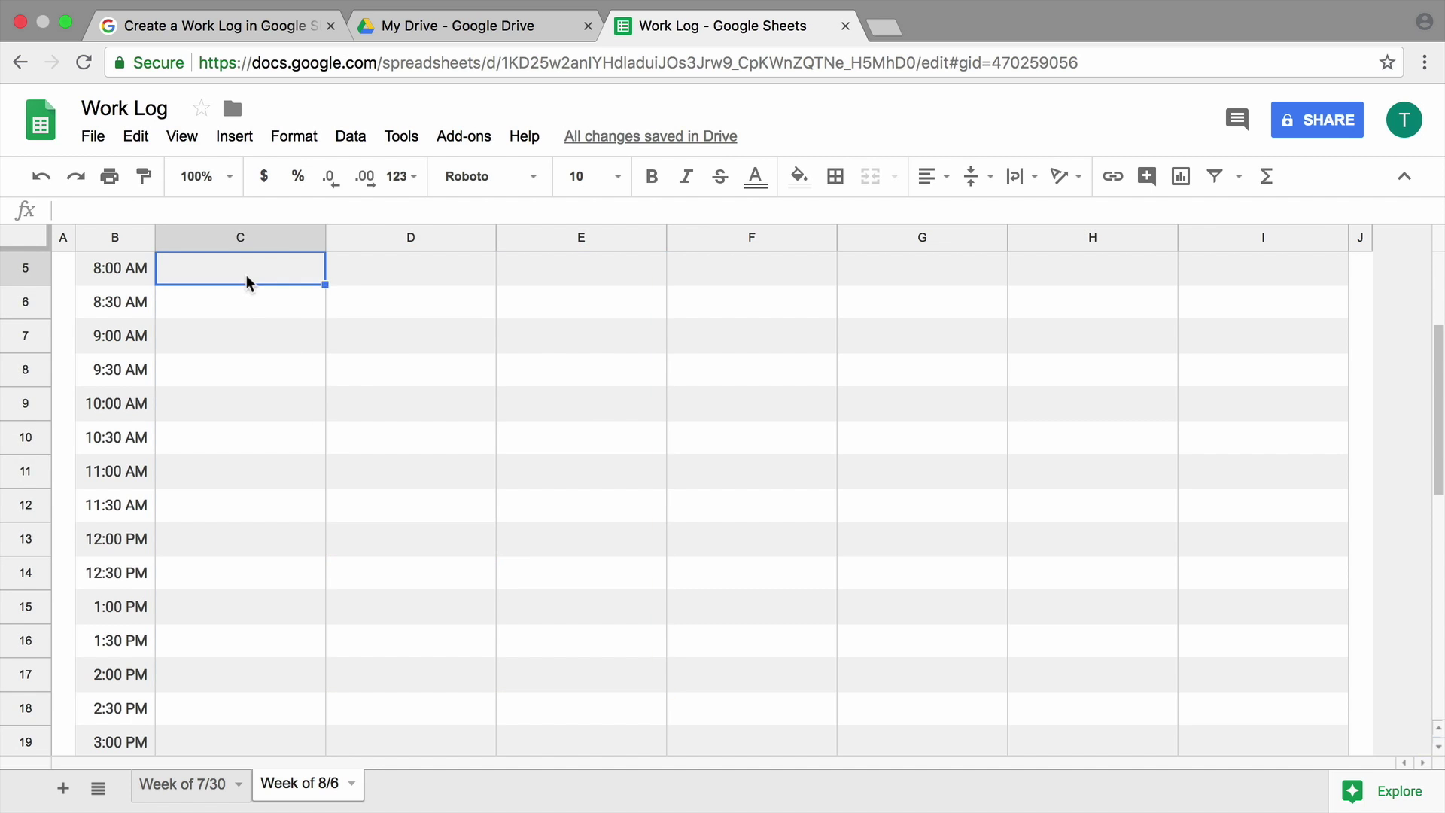